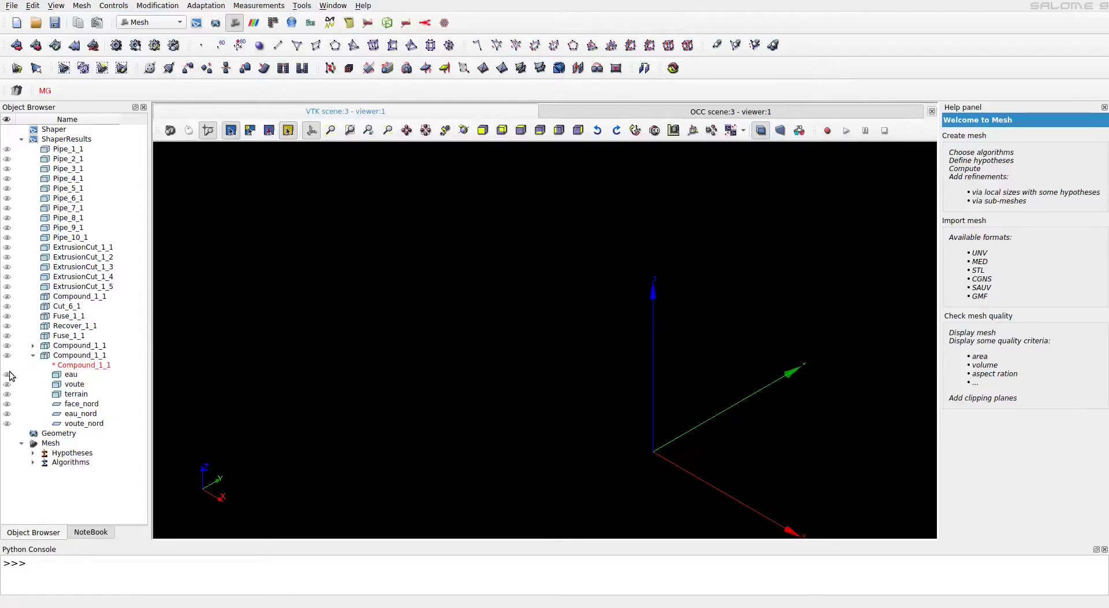
Display the voute and terrain shapes together with eau and examine the assembly from another angle.
left_click(7, 384)
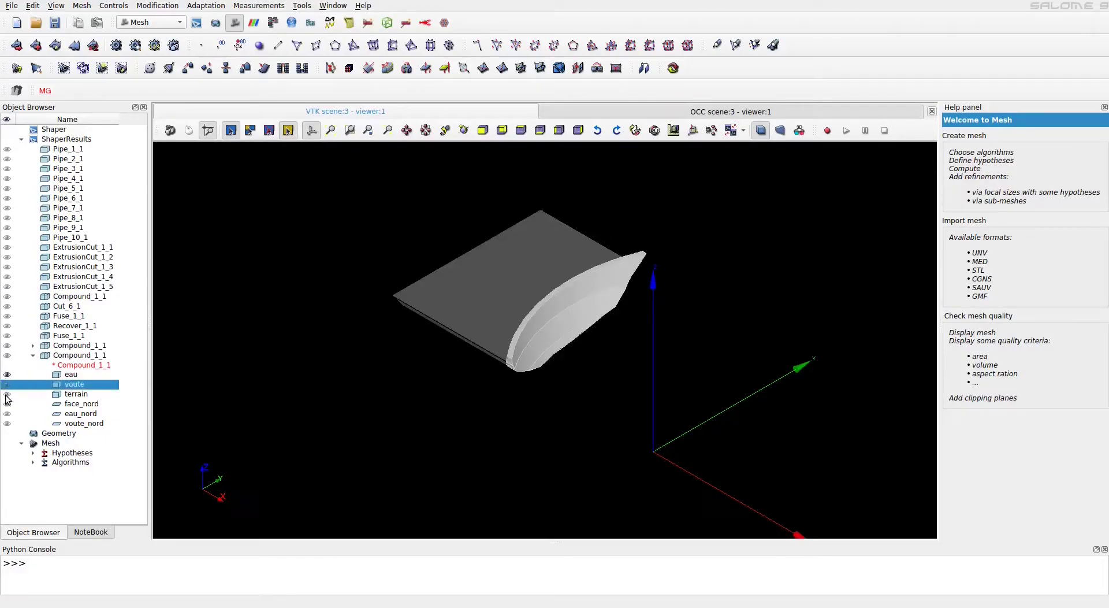
left_click(7, 394)
left_click(463, 130)
left_click_drag(430, 225, 415, 204)
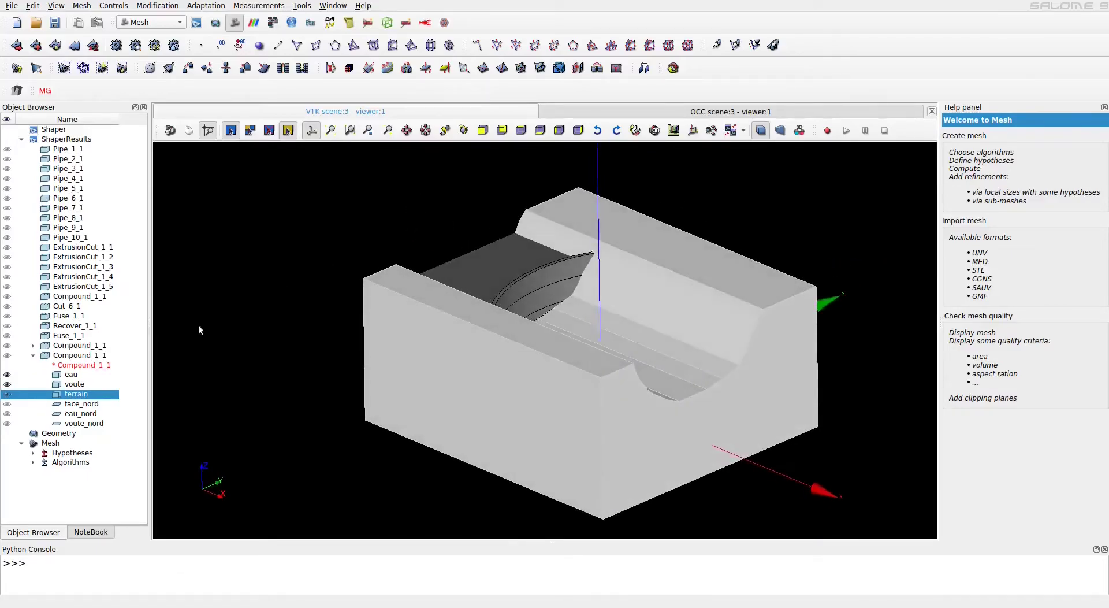
Hide the eau, voute and terrain shapes and display only the face_nord face.
left_click(7, 384)
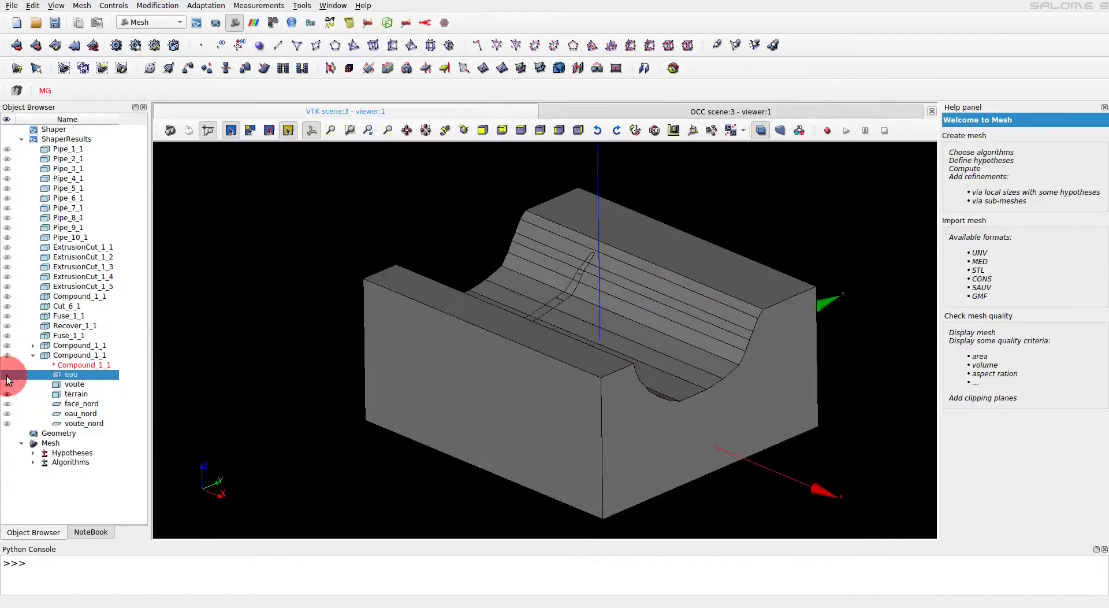
left_click(74, 395)
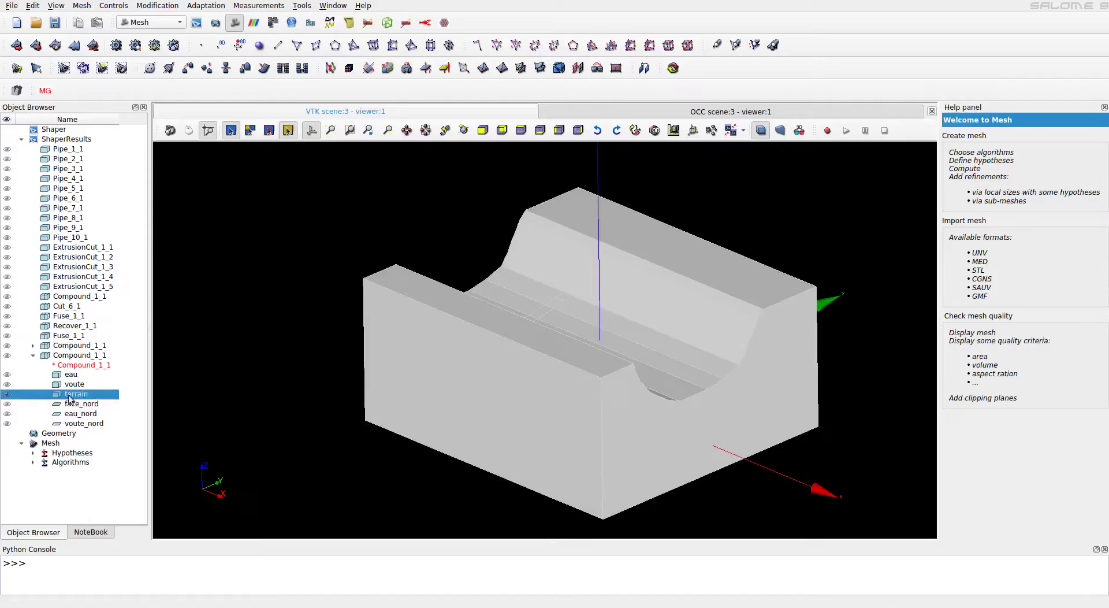
left_click(7, 394)
left_click(7, 404)
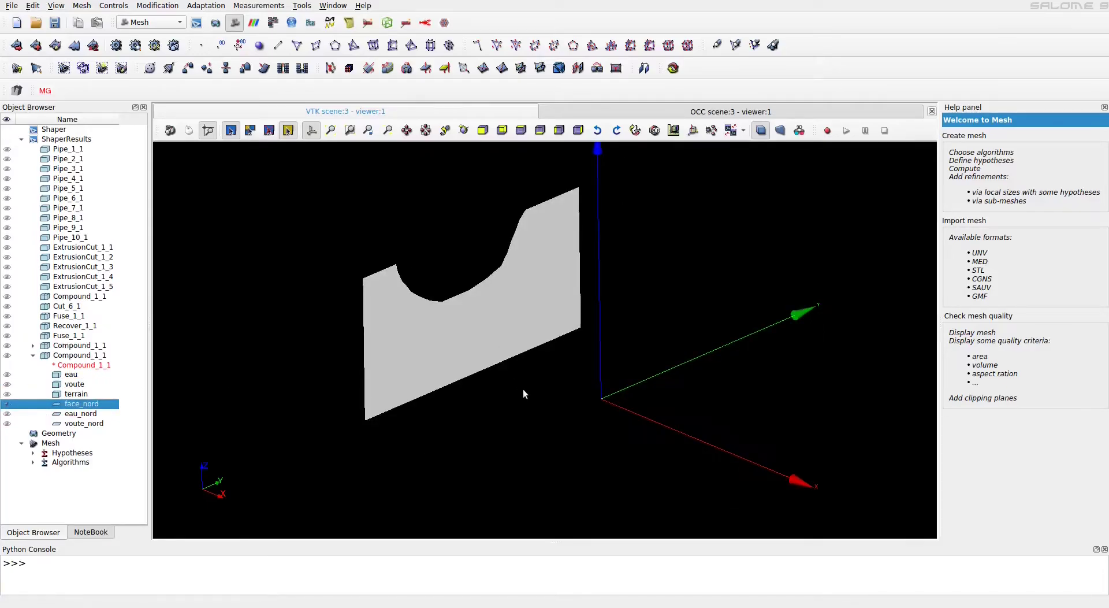
Start a new mesh on face_nord with NETGEN 2D as its 2D algorithm.
left_click(16, 46)
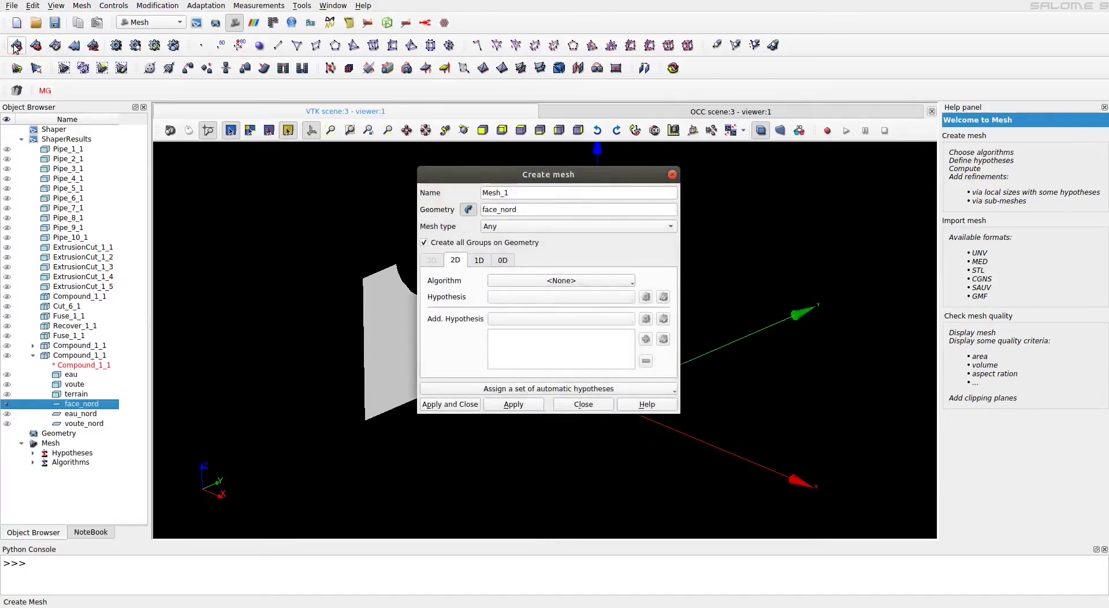
left_click(580, 282)
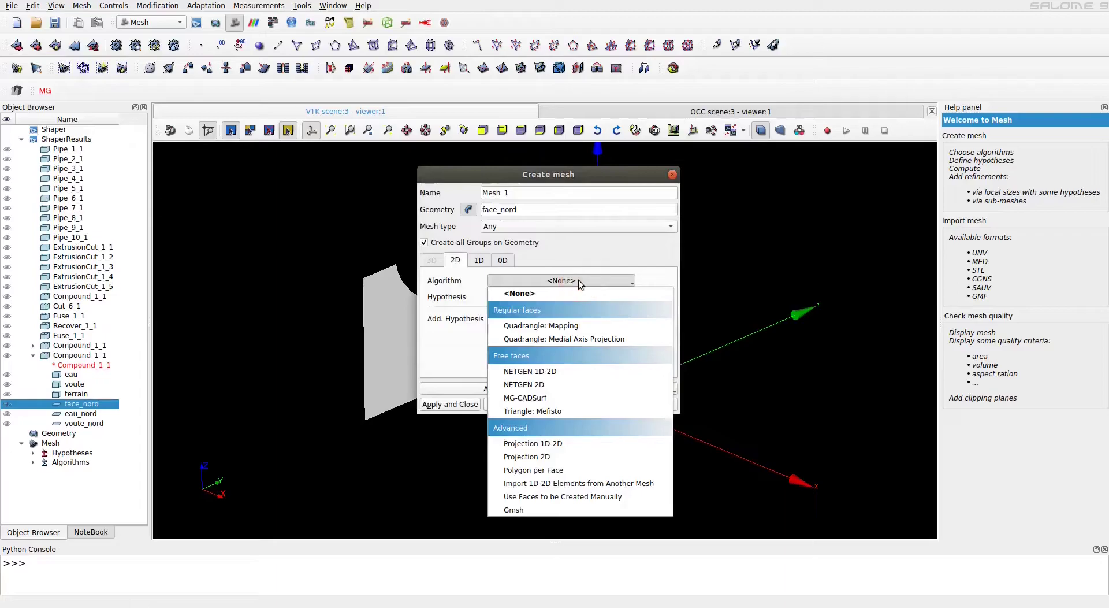
left_click(592, 383)
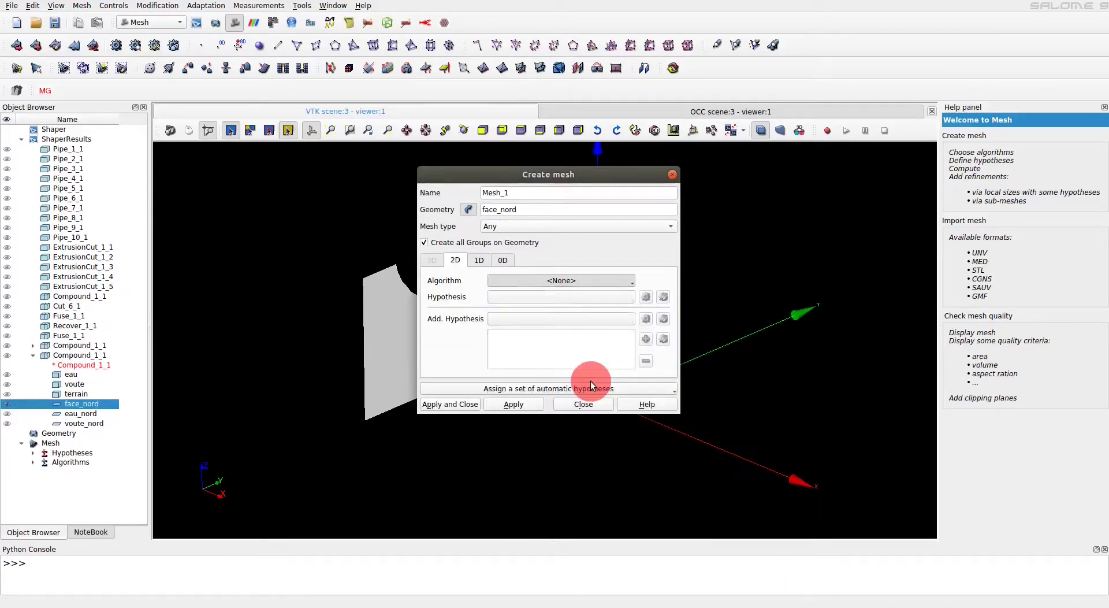
Assign Wire Discretisation as the 1D algorithm with a Max Size hypothesis of length 60, and create the mesh.
left_click(480, 261)
left_click(526, 281)
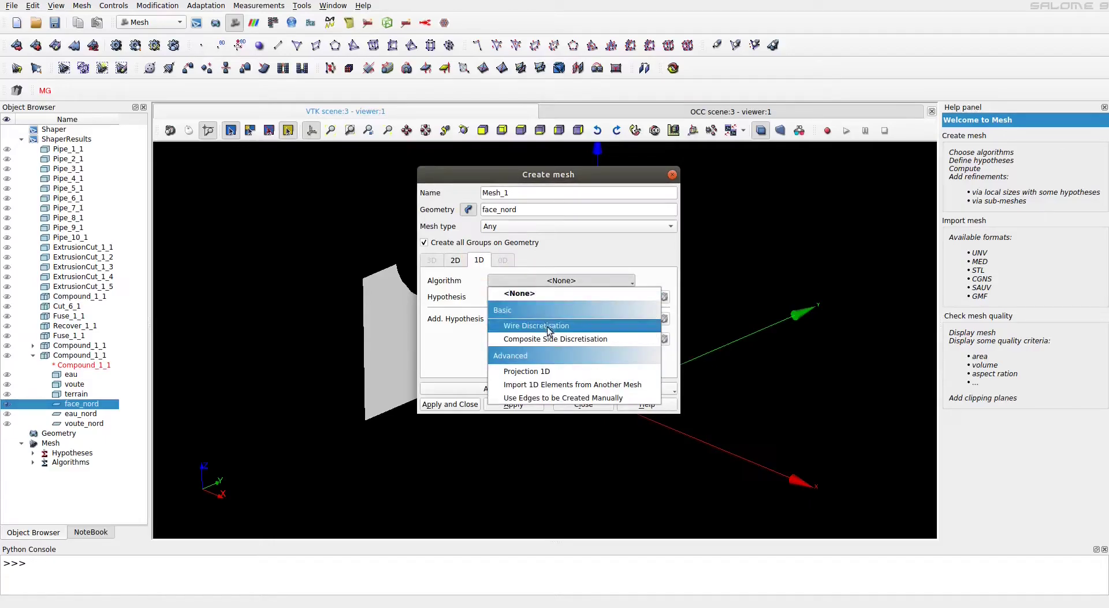
left_click(570, 326)
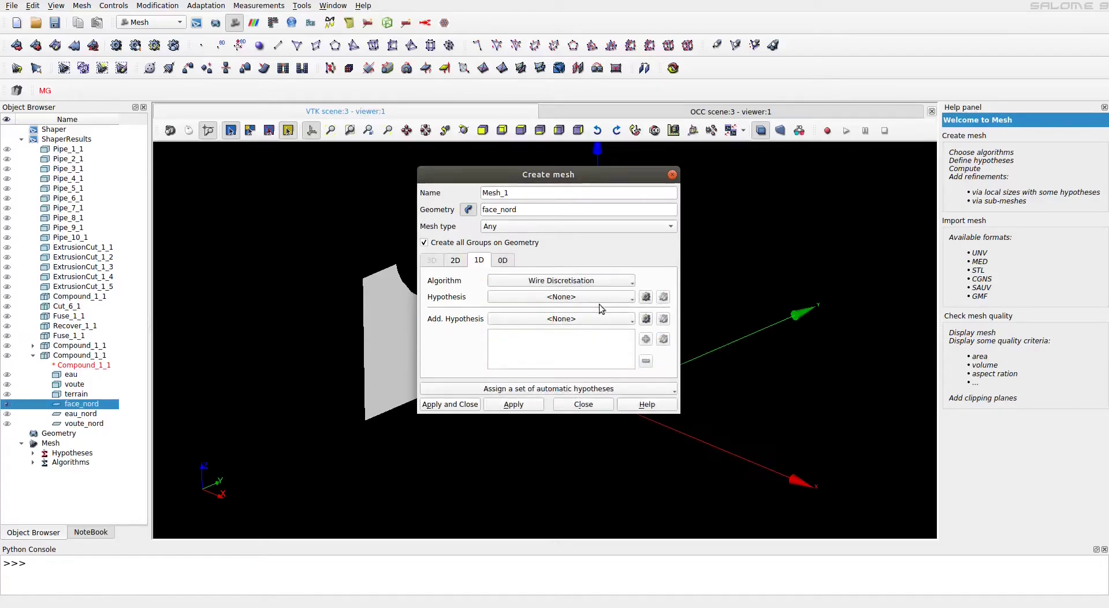
left_click(646, 298)
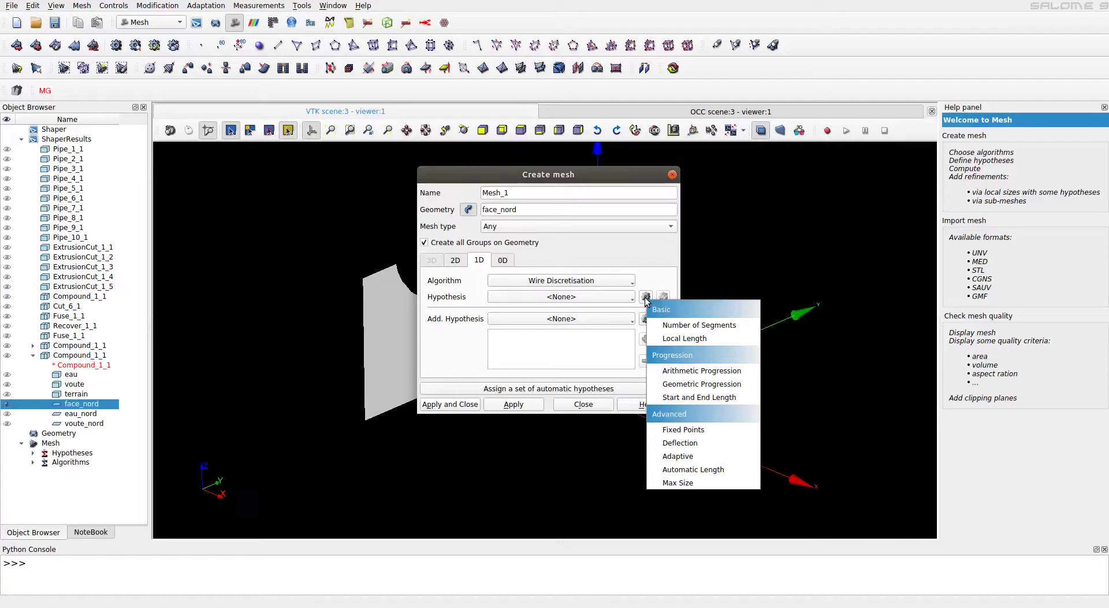
left_click(735, 485)
double_click(569, 280)
type("60")
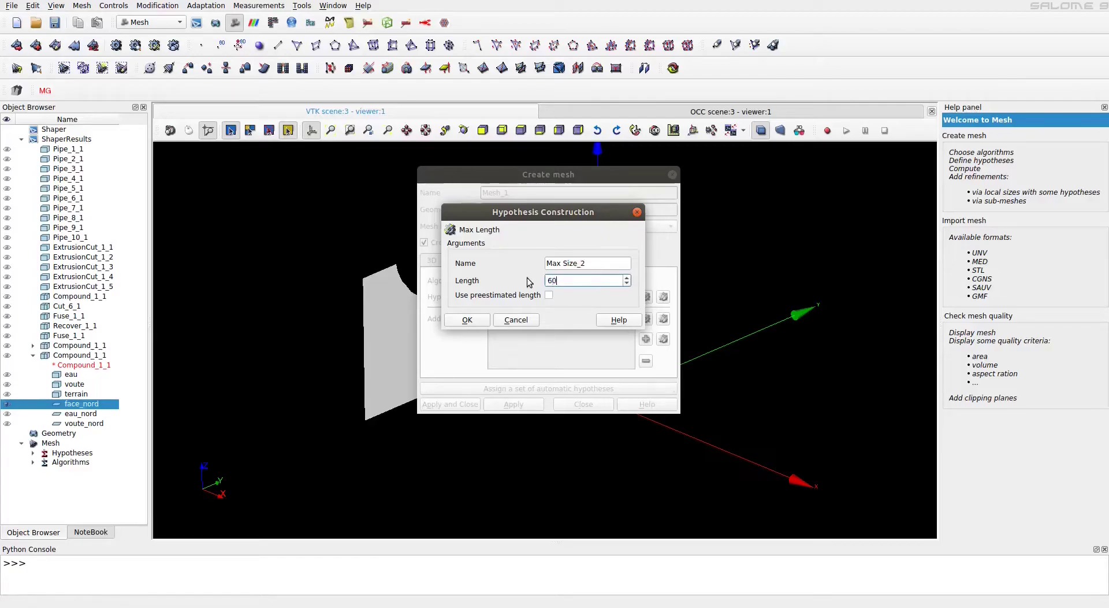
left_click(479, 317)
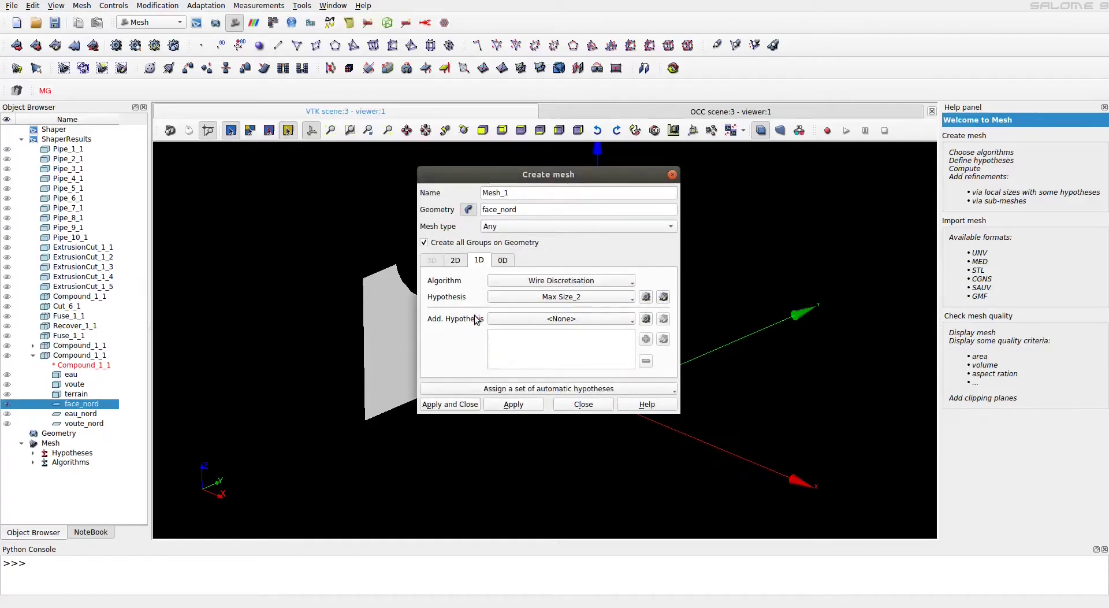
left_click(460, 404)
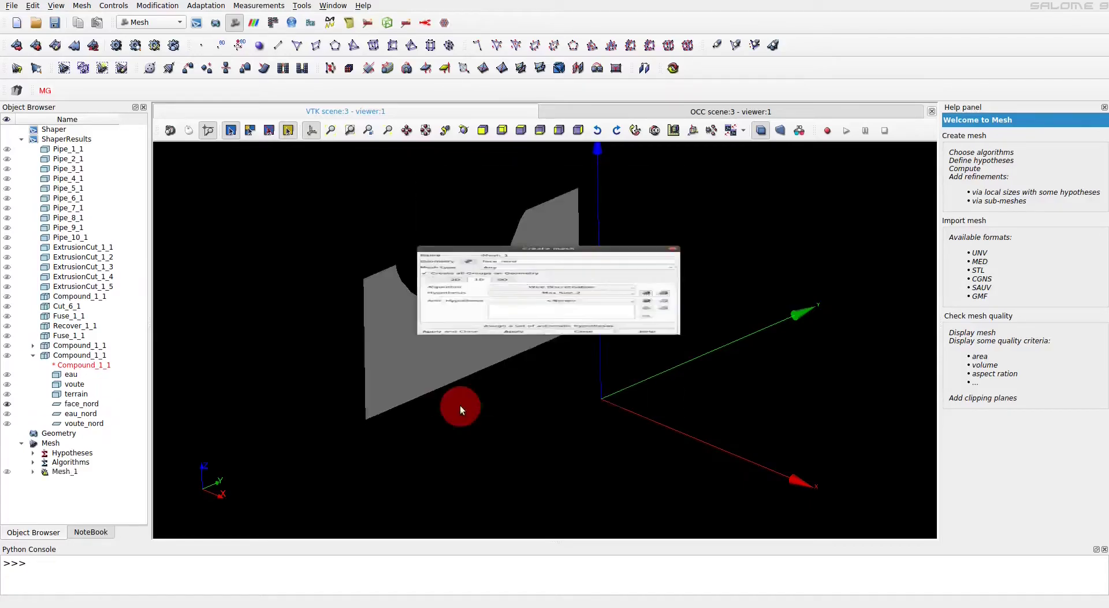
Compute Mesh_1, inspect the resulting surface mesh from another angle and dismiss the computation report.
right_click(92, 470)
left_click(166, 270)
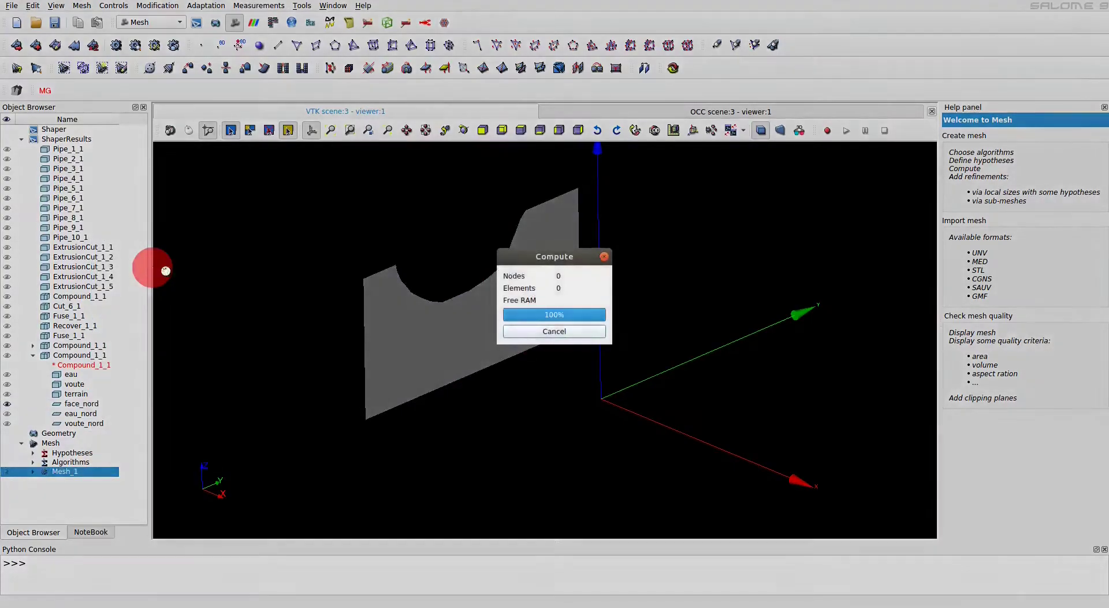
left_click_drag(512, 94, 162, 88)
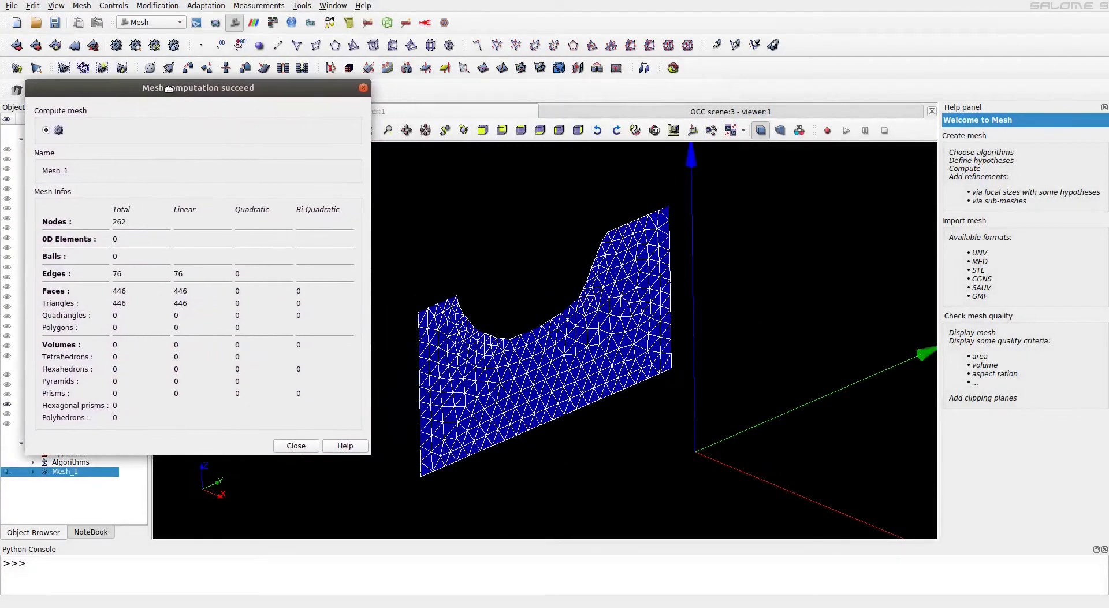
left_click(464, 129)
left_click_drag(495, 293, 507, 311)
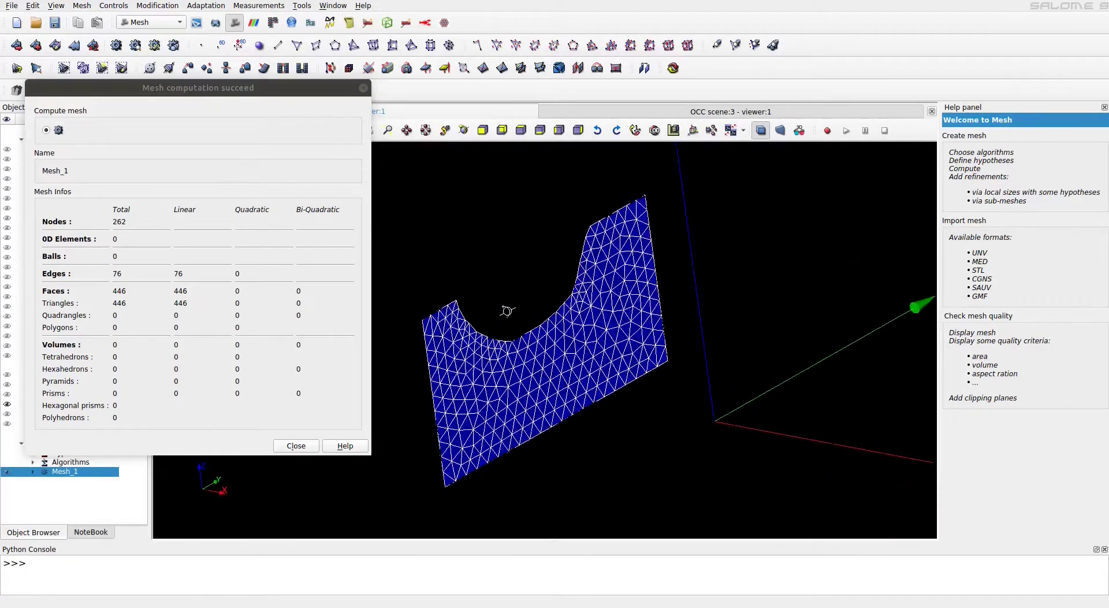
left_click(301, 442)
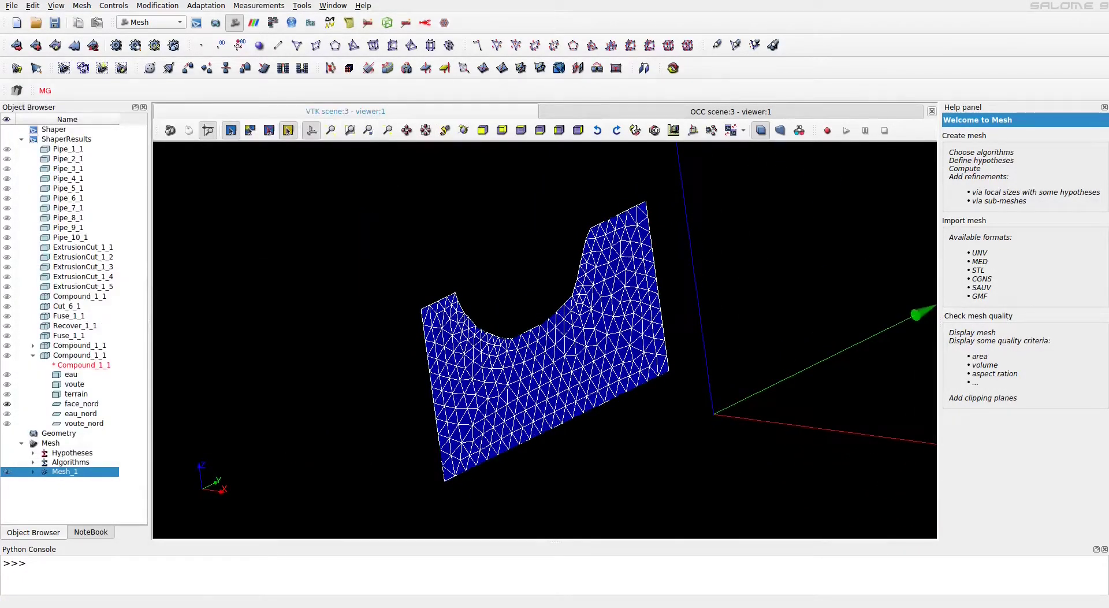
Change the 3D viewer's background to solid white.
left_click(307, 290)
right_click(321, 256)
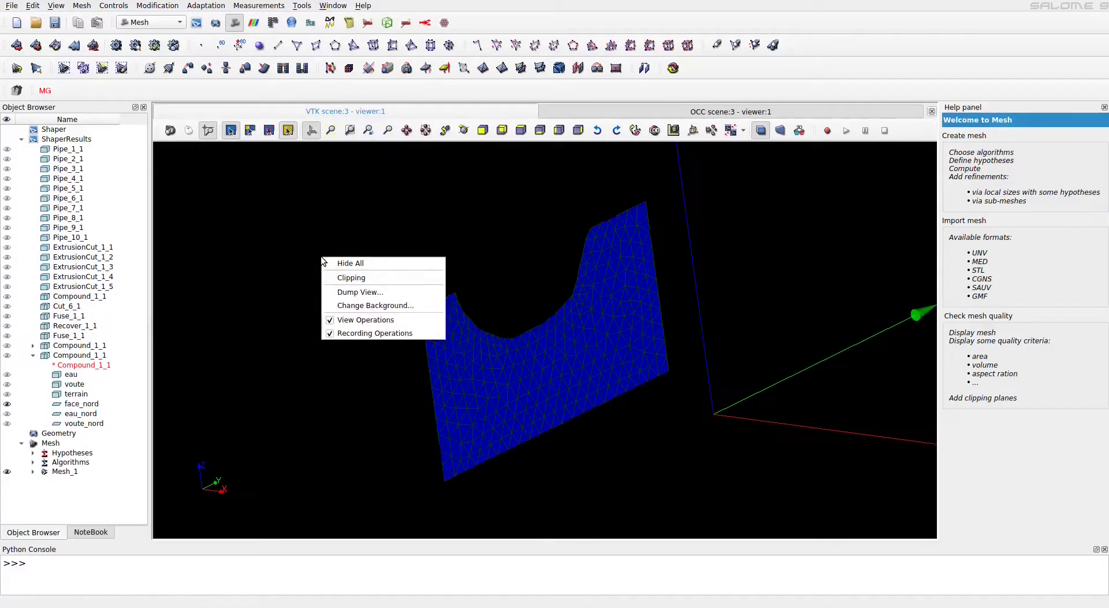
left_click(412, 306)
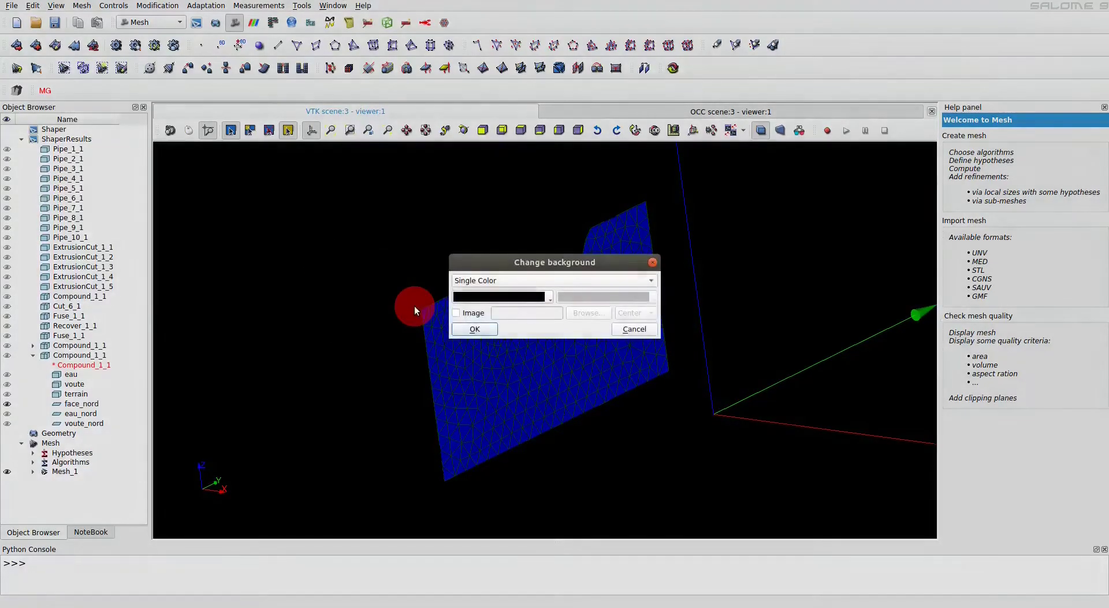
left_click(498, 297)
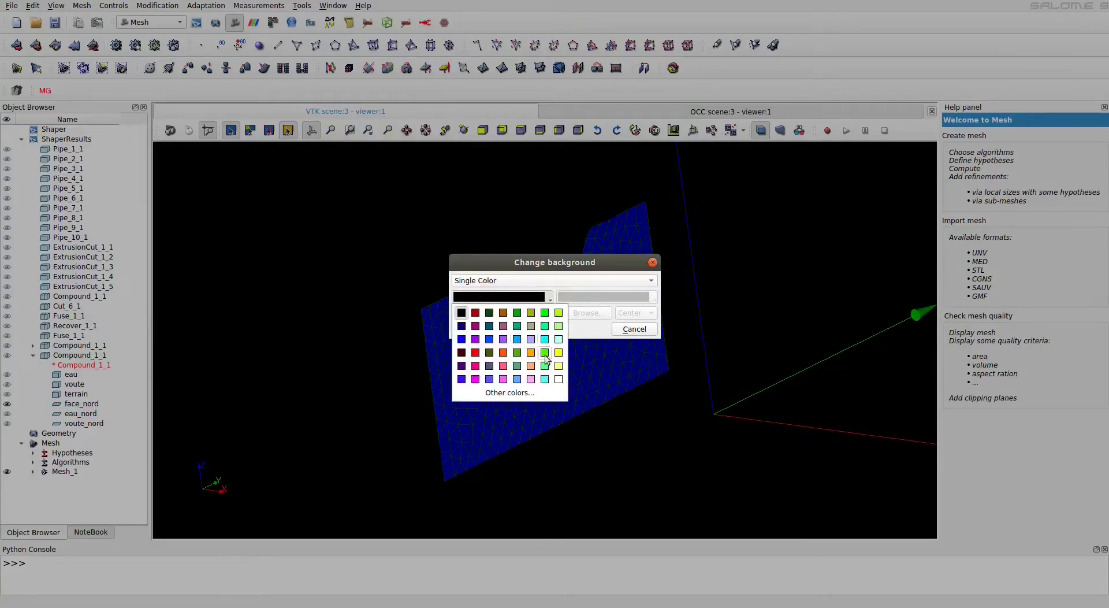
left_click(559, 379)
left_click(478, 328)
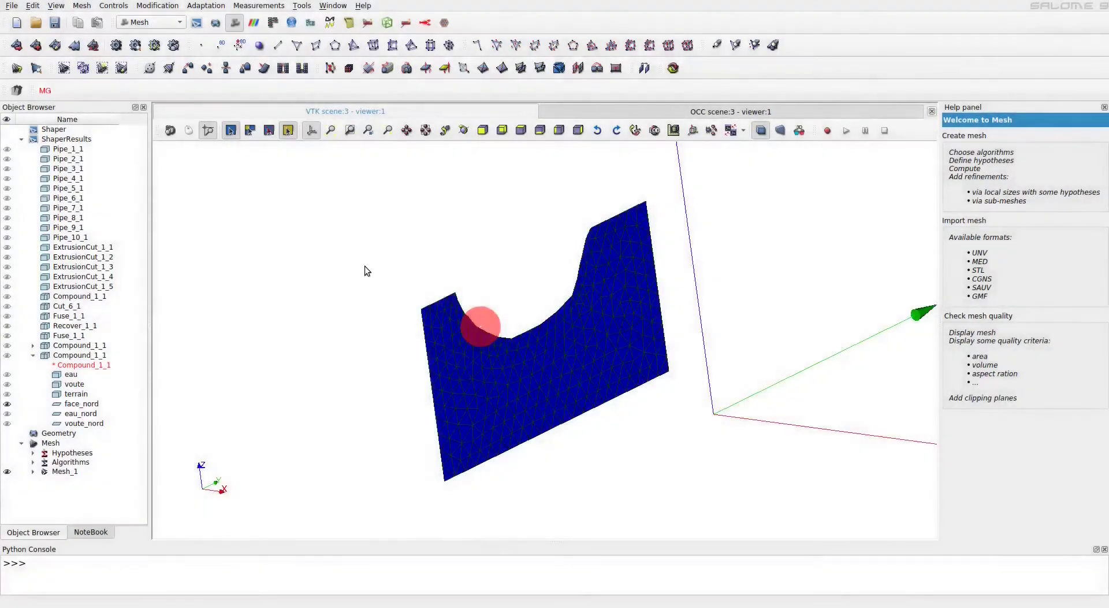
Set up an extrusion along a line with the whole of Mesh_1 as its nodes, edges and faces.
scroll(364, 255, "down", 1)
left_click(464, 132)
left_click_drag(475, 205, 513, 207)
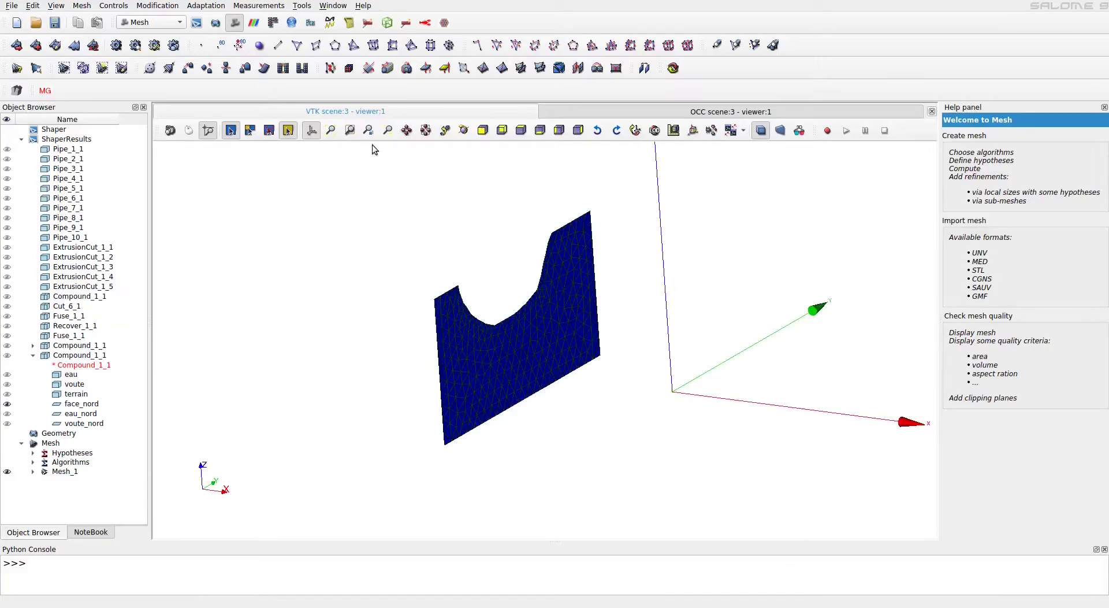
left_click(366, 68)
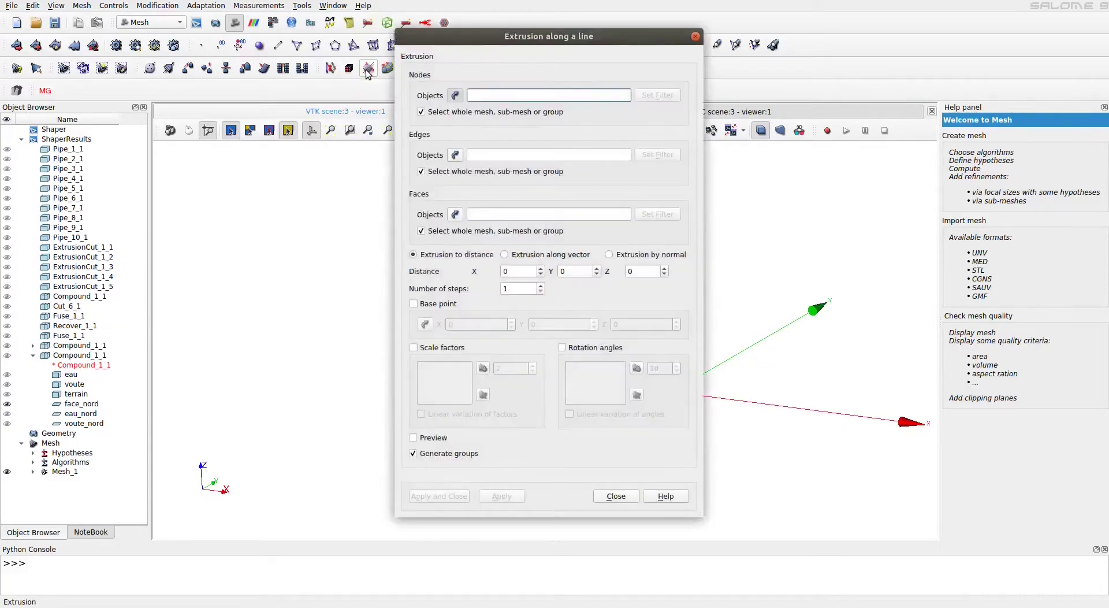
left_click_drag(441, 35, 202, 44)
left_click(69, 471)
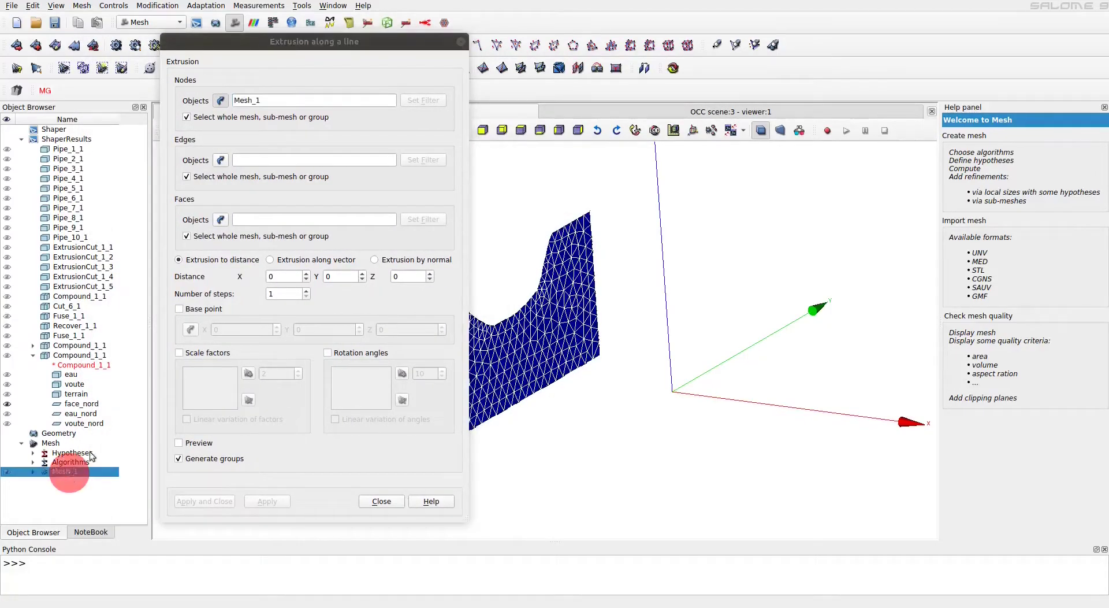
left_click(220, 160)
left_click(220, 219)
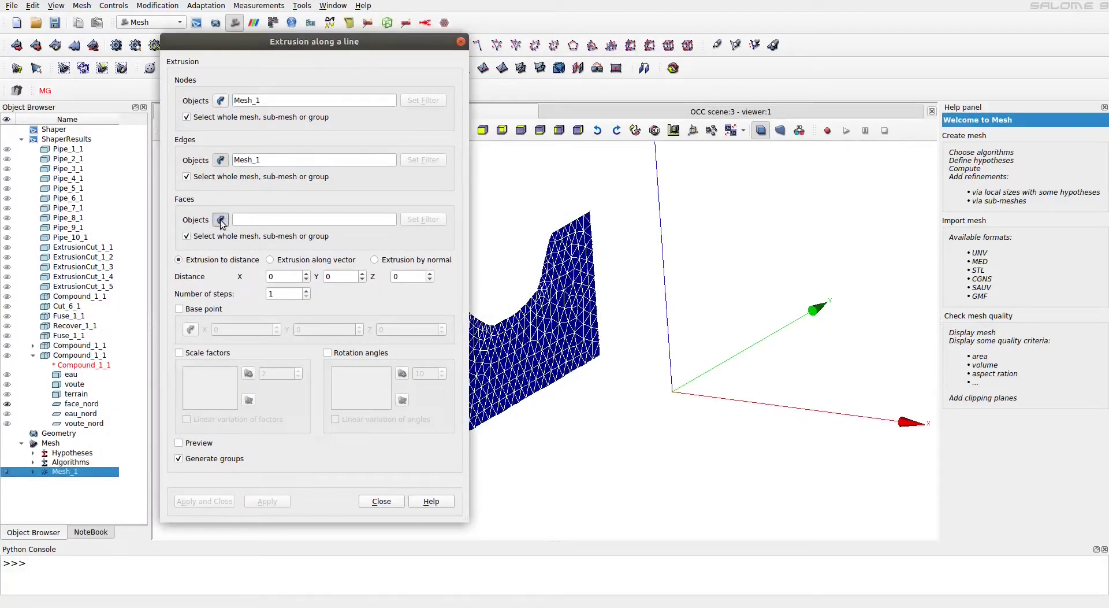
Extrude the mesh along the vector dX 1 at distance 10, with enough steps to span the terrain's length, and inspect it.
left_click(271, 260)
double_click(276, 278)
type("1")
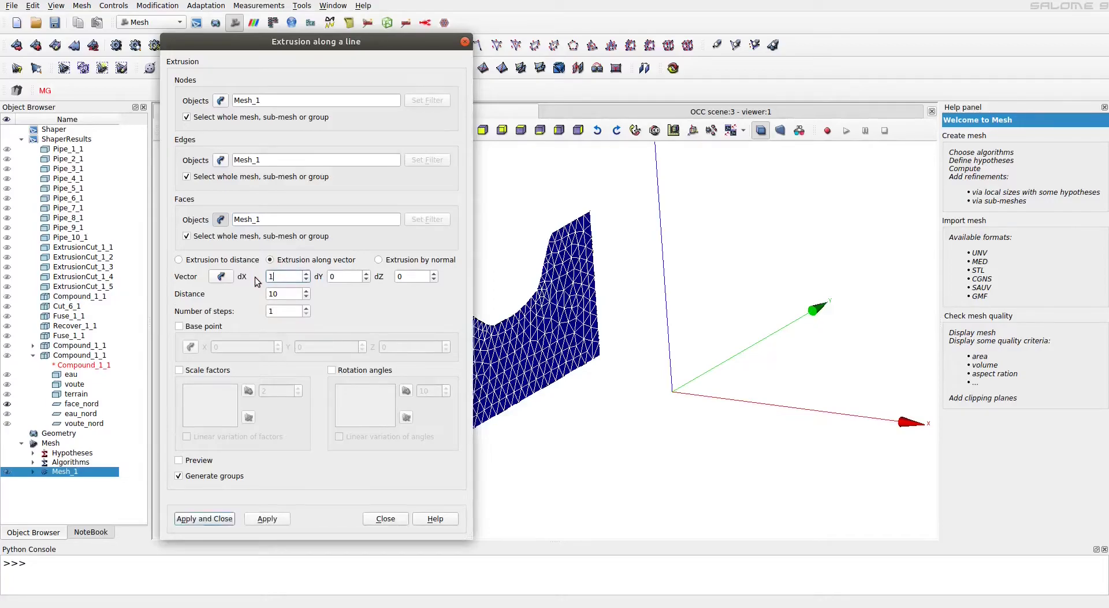
left_click(280, 311)
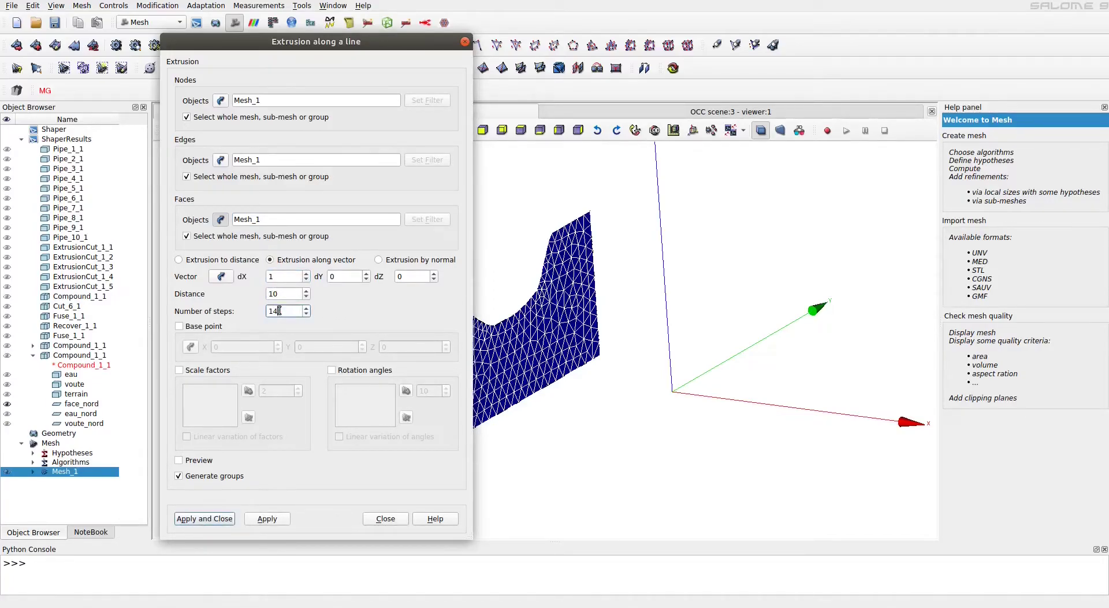
left_click(217, 519)
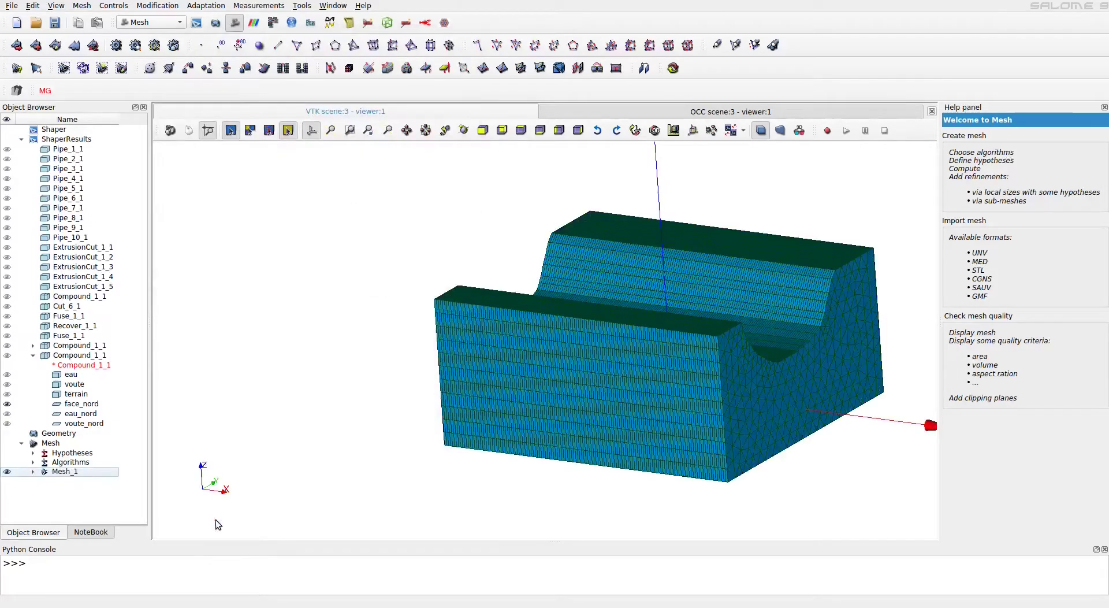
left_click(463, 130)
mouse_move(570, 296)
left_mouse_down()
mouse_move(486, 351)
mouse_move(557, 322)
mouse_move(541, 313)
left_mouse_up()
Start a new mesh on the voute solid with Hexahedron (i,j,k) as its 3D algorithm.
left_click(546, 130)
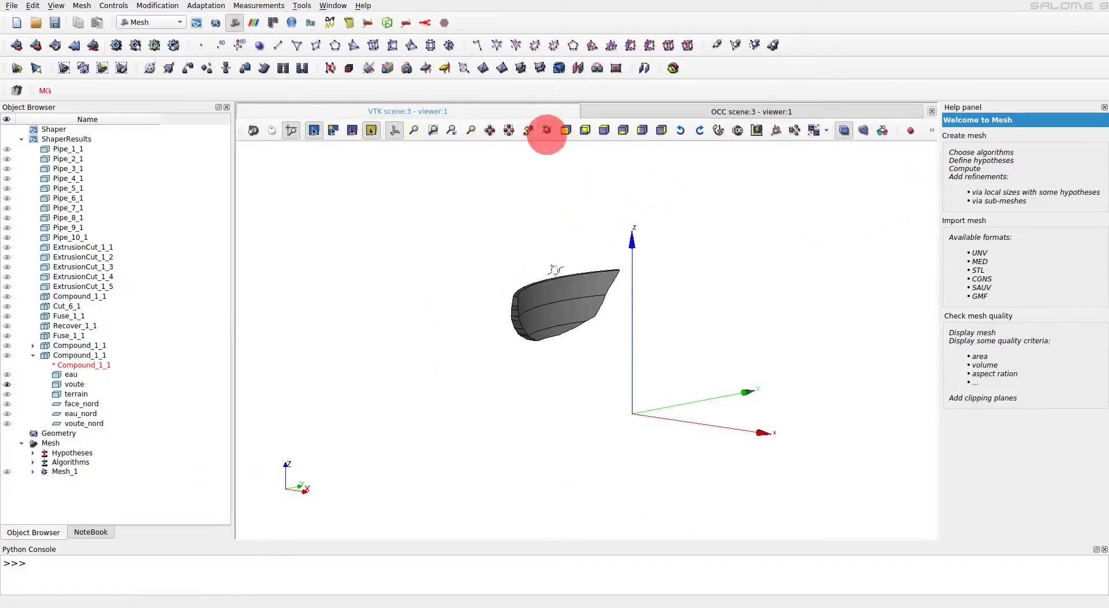
left_click_drag(555, 292, 536, 313)
left_click(536, 314)
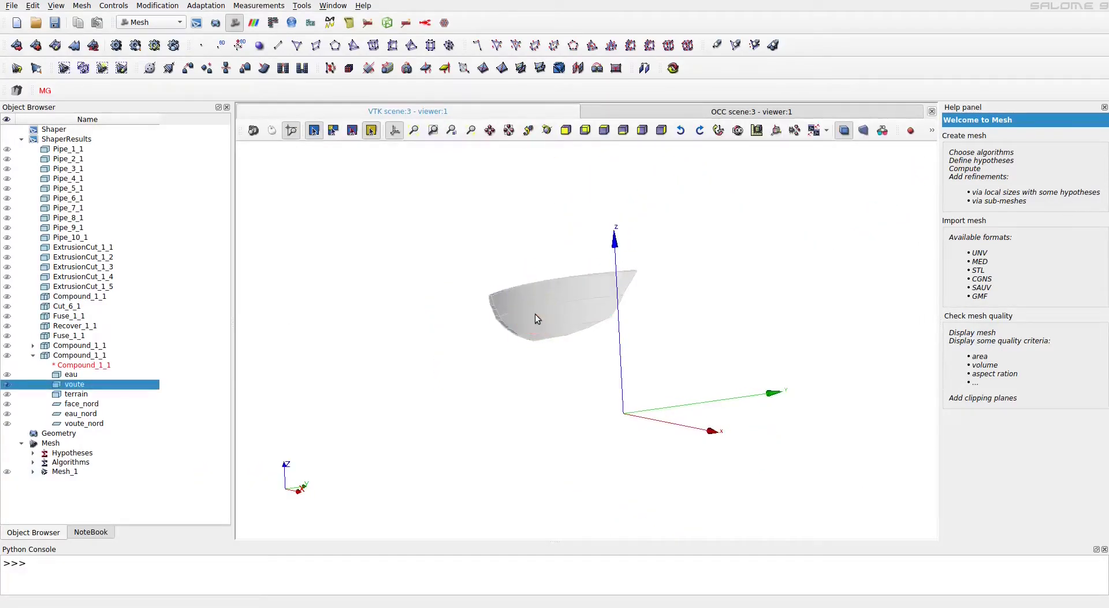
left_click(17, 46)
left_click_drag(462, 174, 296, 173)
left_click(393, 280)
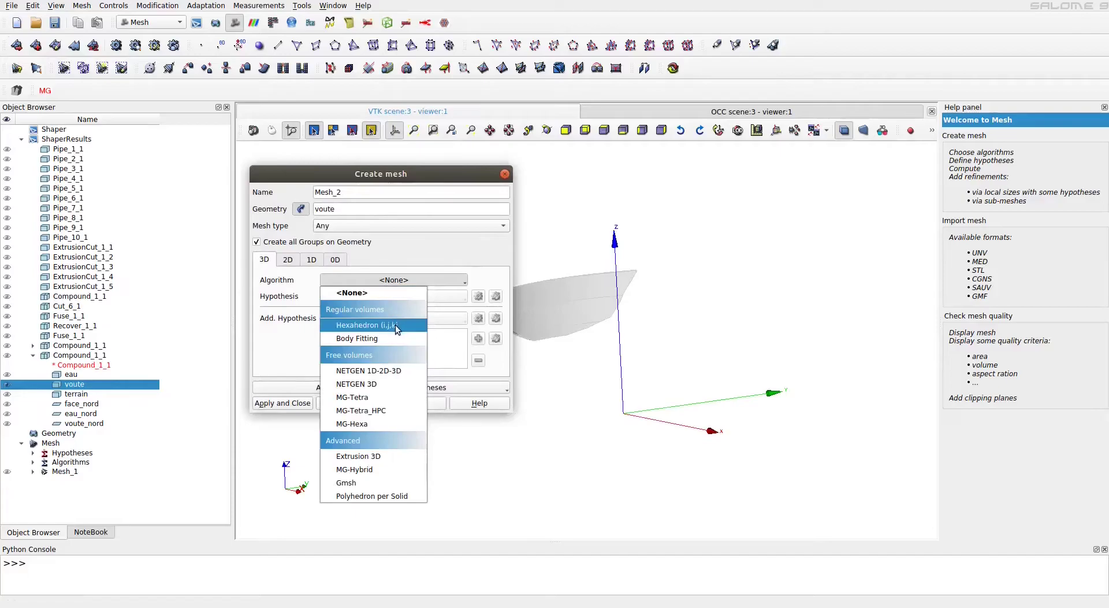
left_click(414, 325)
Assign Quadrangle: Mapping as the voute mesh's 2D algorithm and Wire Discretisation as its 1D algorithm.
left_click(289, 259)
left_click(366, 279)
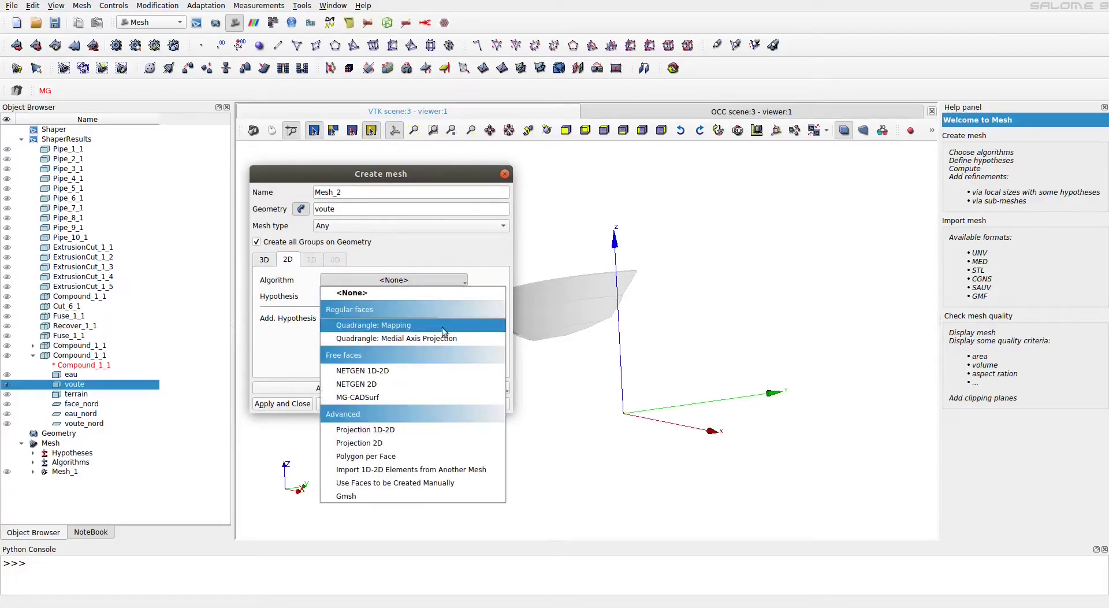
left_click(451, 327)
left_click(312, 260)
left_click(353, 281)
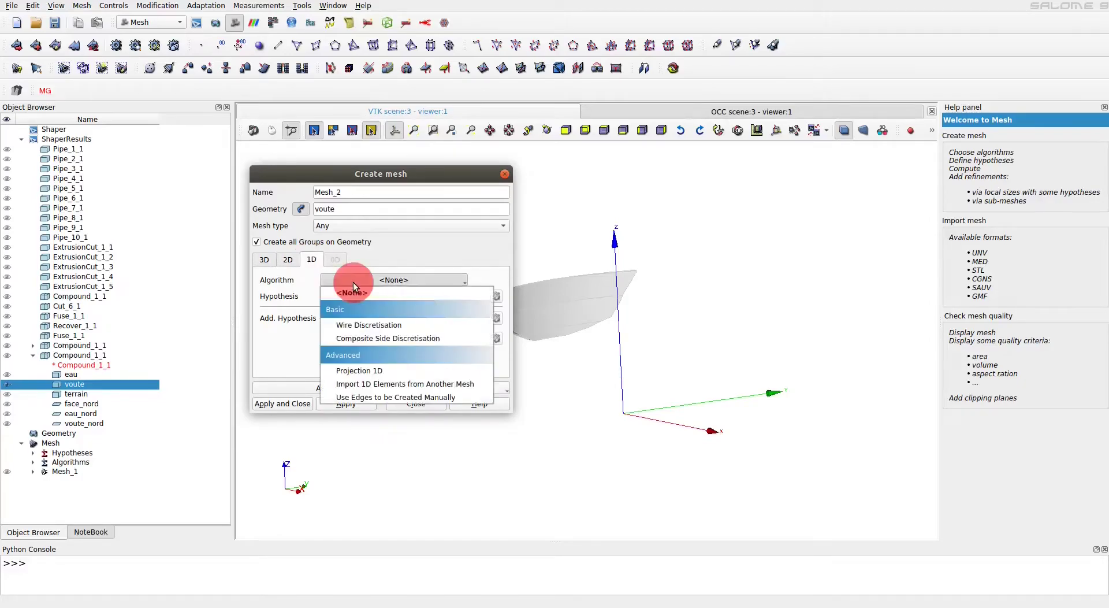
left_click(379, 325)
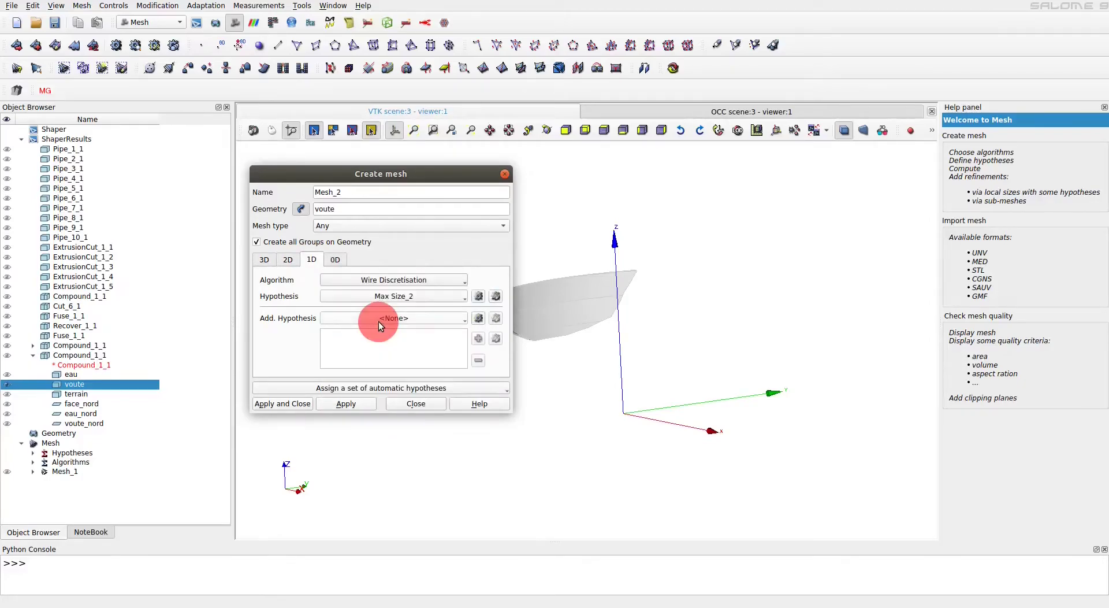
Give the voute mesh's Wire Discretisation a Number of Segments hypothesis with equidistant distribution and create the mesh.
left_click(479, 296)
left_click(553, 321)
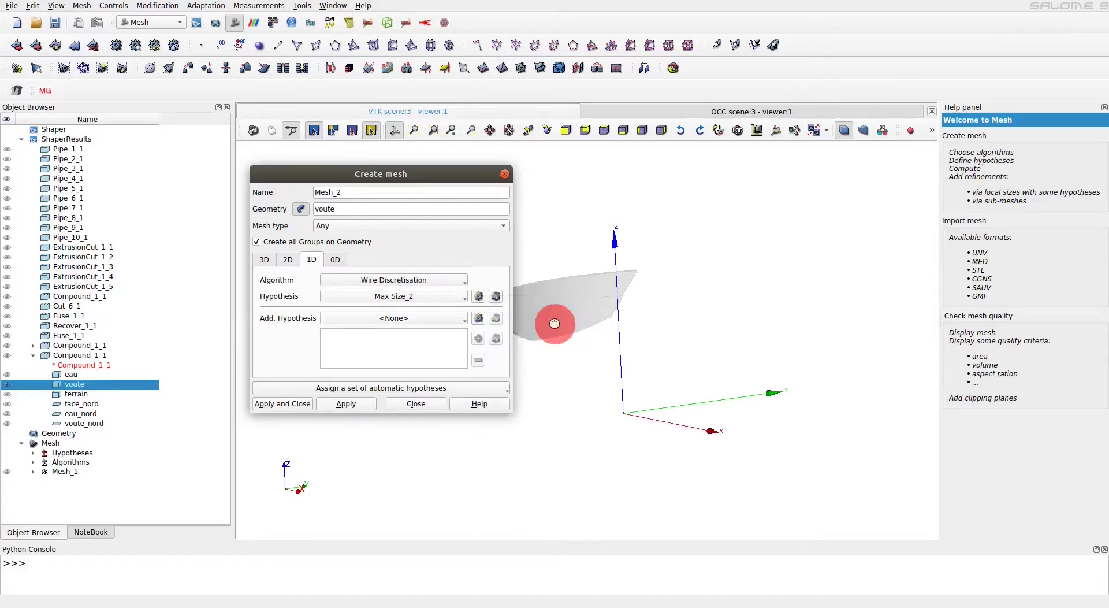
double_click(342, 278)
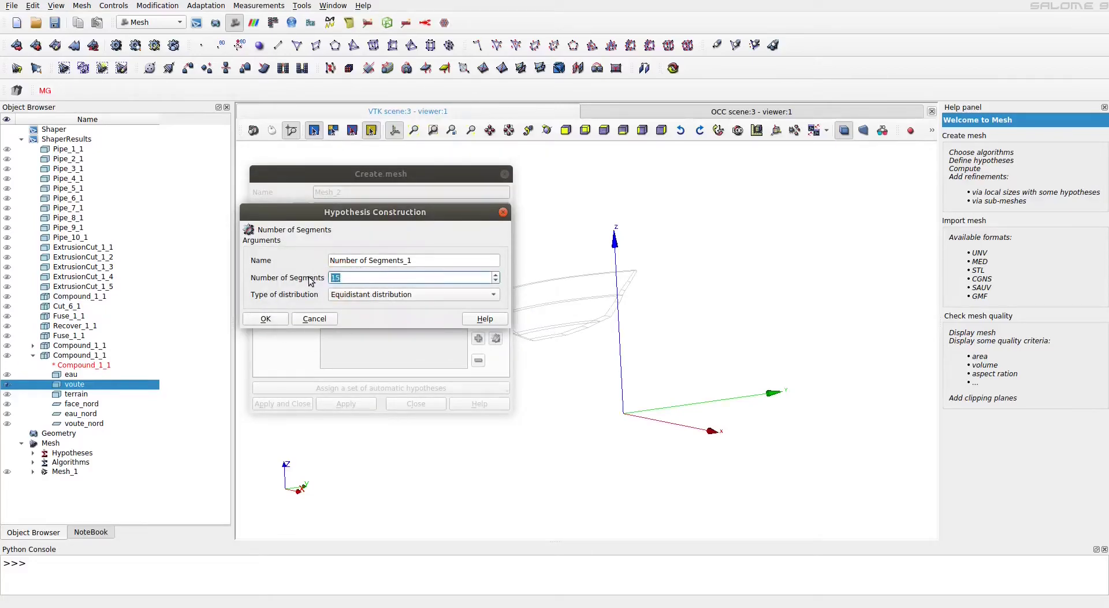
left_click(264, 318)
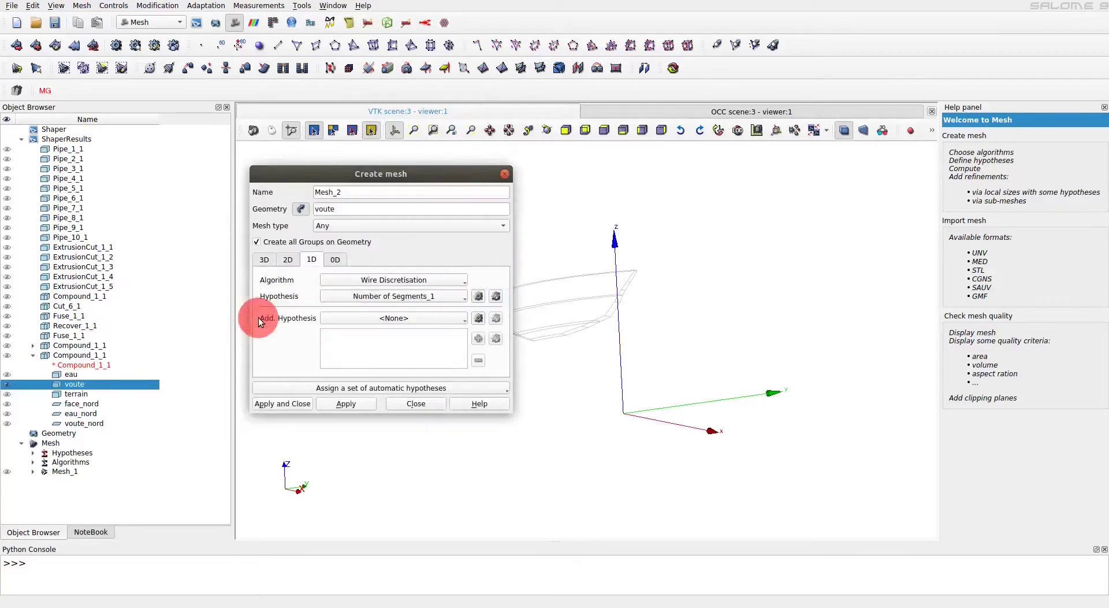
left_click(287, 401)
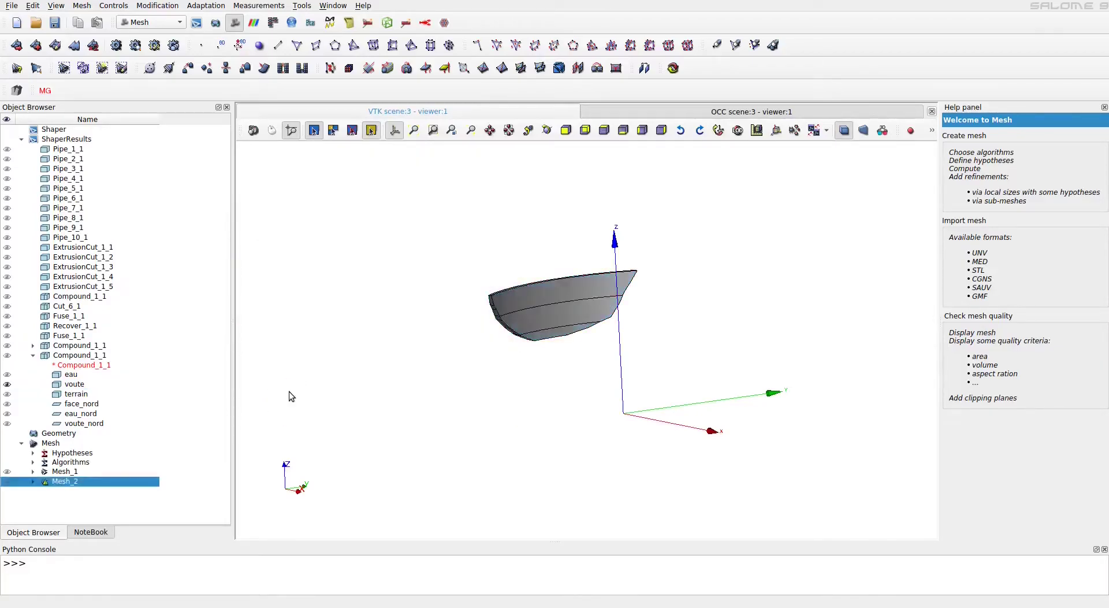
Compute Mesh_2 and hide the voute geometry to inspect the hexahedral mesh up close.
right_click(68, 484)
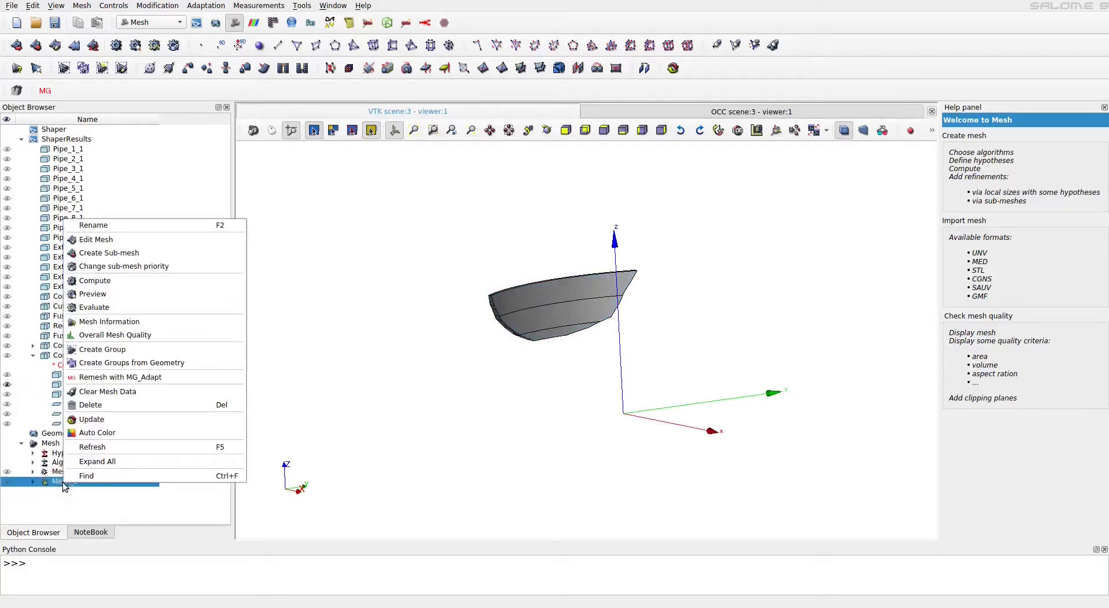
left_click(136, 281)
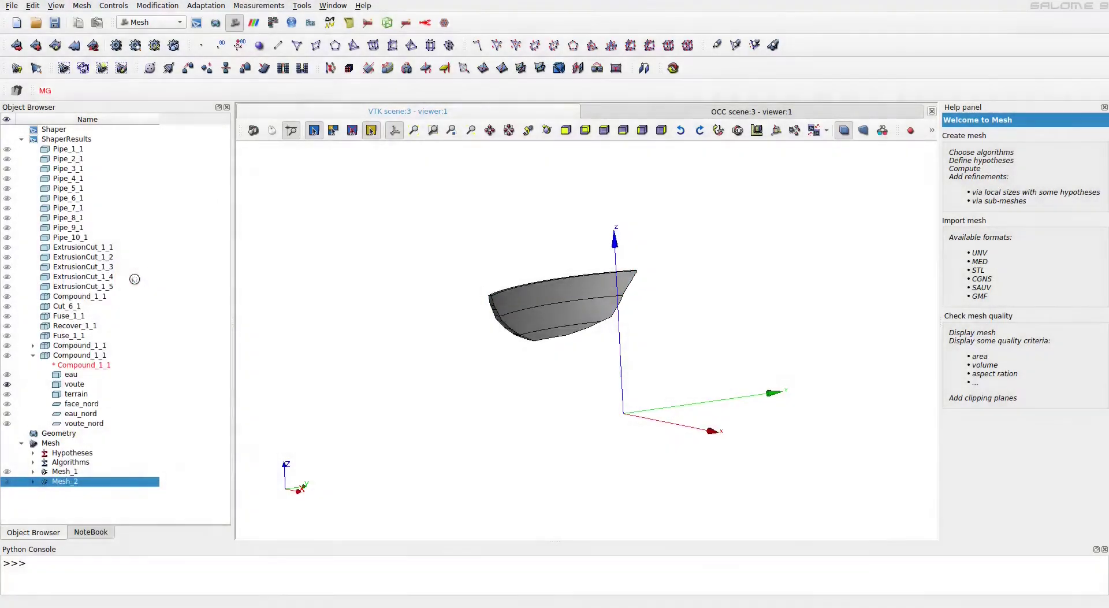
left_click_drag(483, 93, 269, 86)
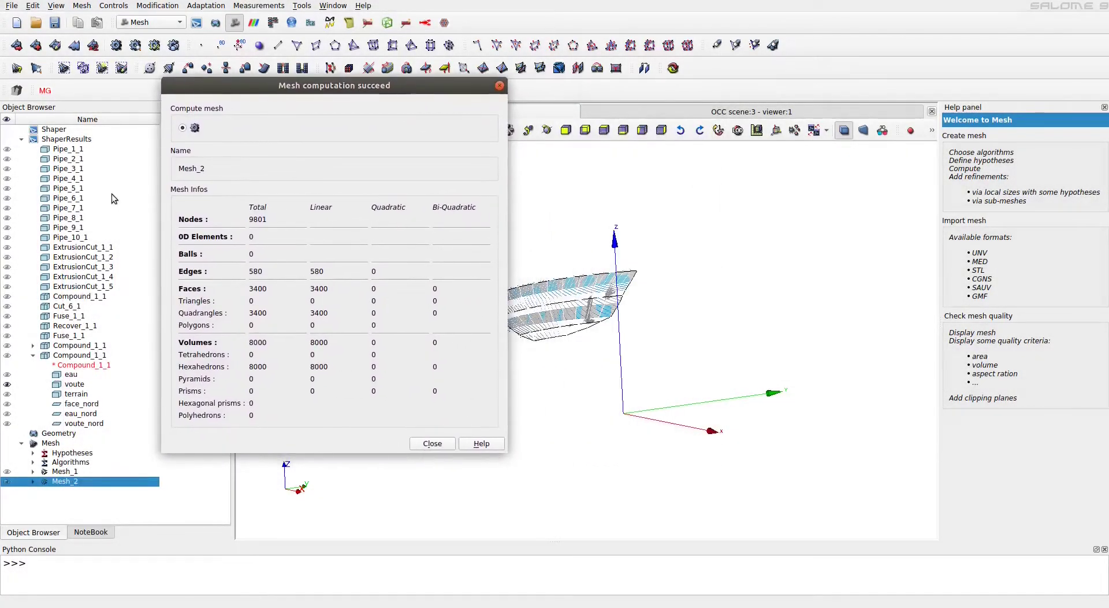
left_click(7, 385)
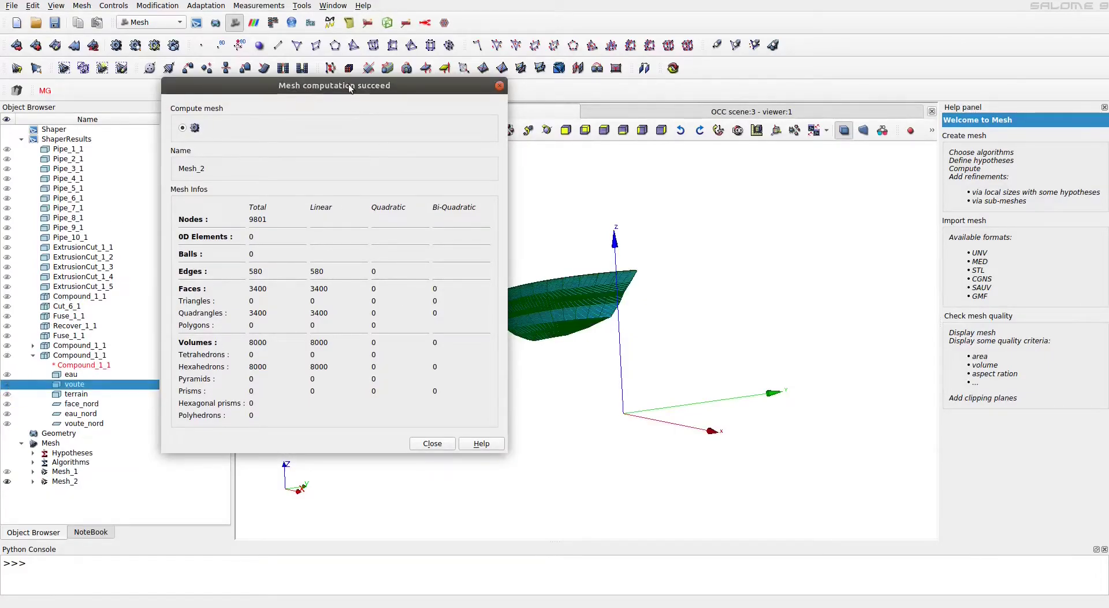
left_click_drag(349, 88, 249, 86)
left_click(332, 443)
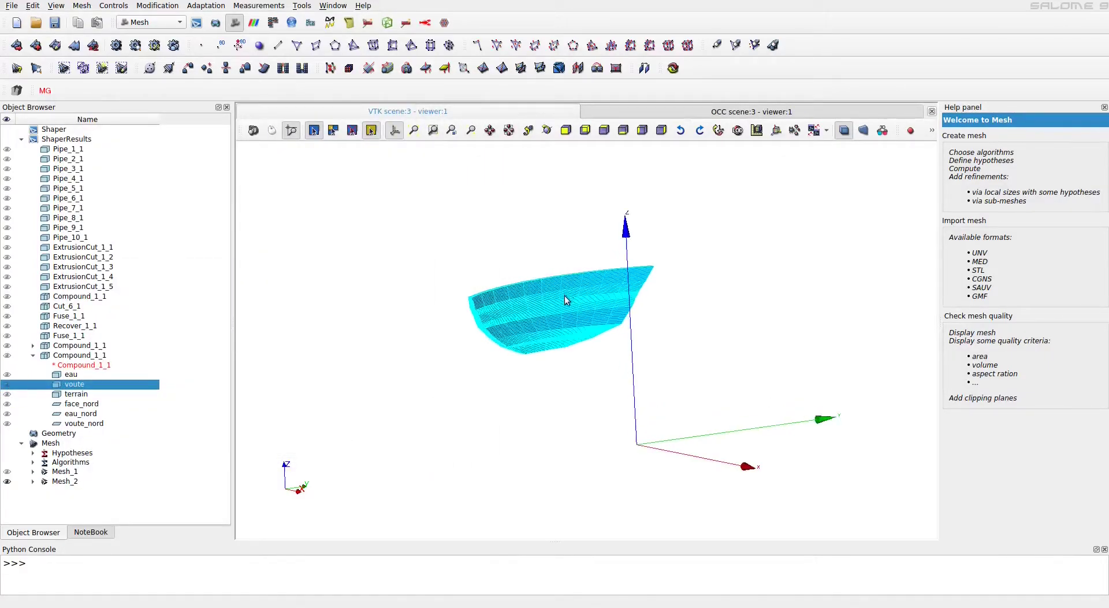
scroll(564, 296, "up", 3)
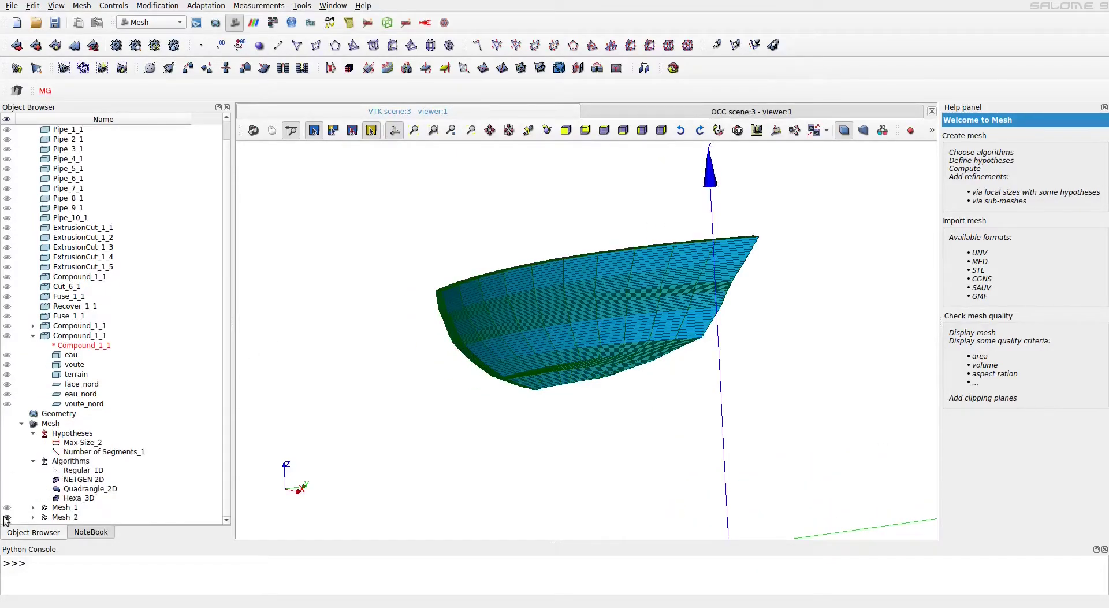
Hide Mesh_2 and display the eau solid in its place, oriented to show its upper and curved faces.
left_click(7, 517)
left_click(60, 354)
left_click(7, 355)
left_click(545, 130)
left_click_drag(577, 231, 619, 242)
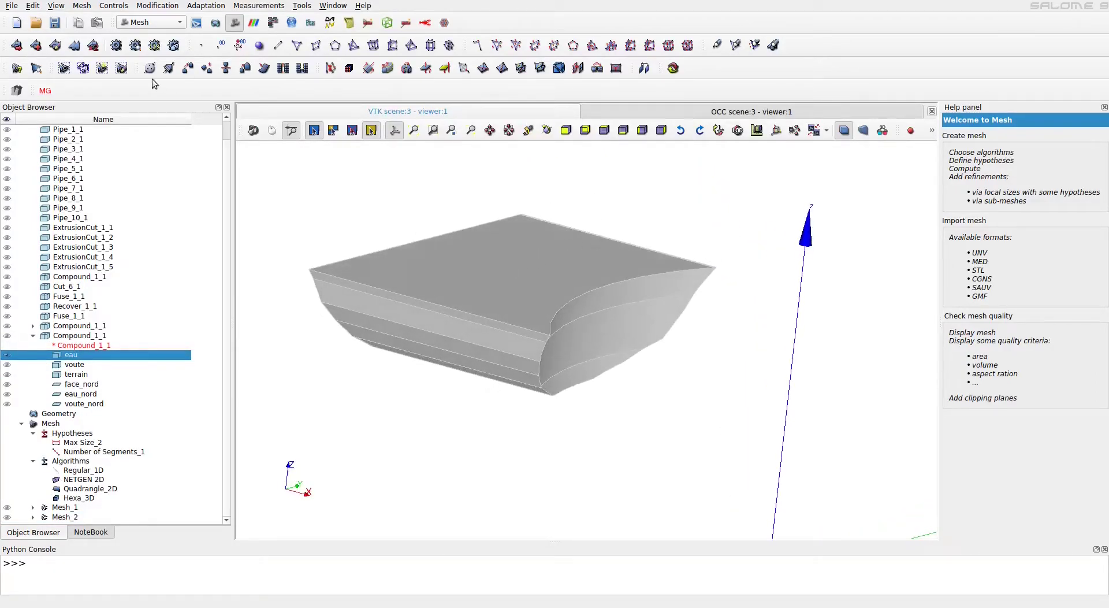
Create a mesh on the eau solid using NETGEN 1D-2D-3D with NETGEN 3D simple parameters and 10 segments.
left_click(17, 45)
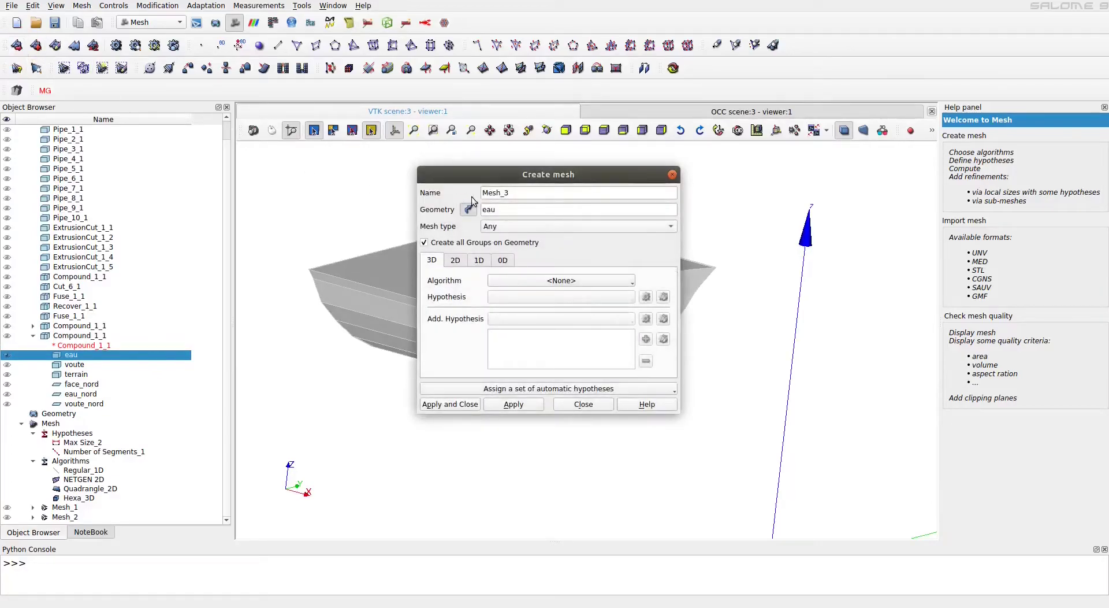
left_click(590, 279)
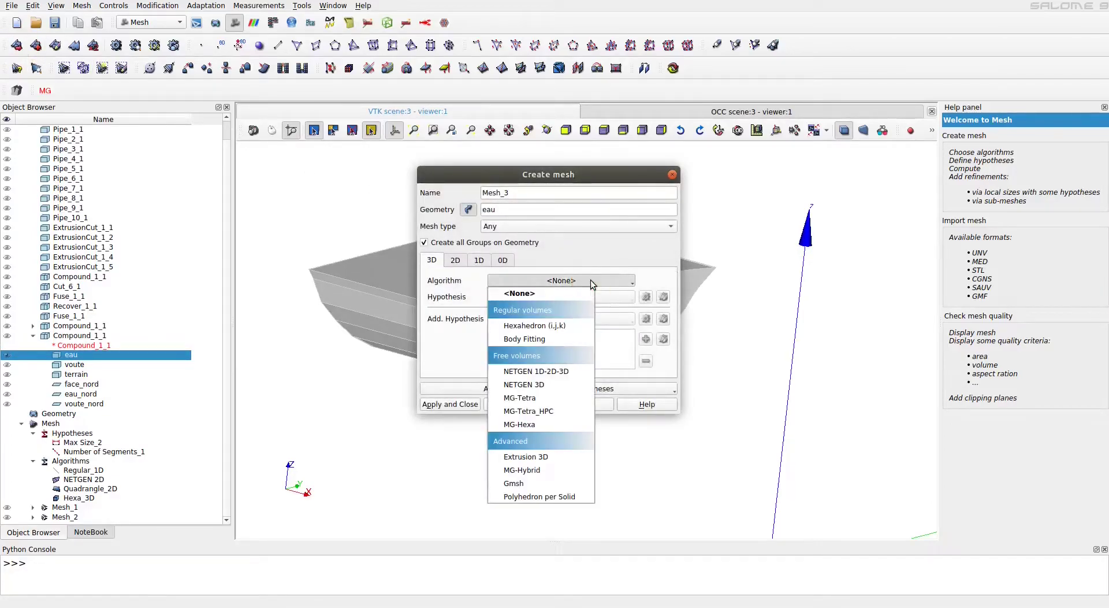
left_click(580, 373)
left_click(646, 296)
left_click(775, 318)
left_click_drag(588, 223, 555, 230)
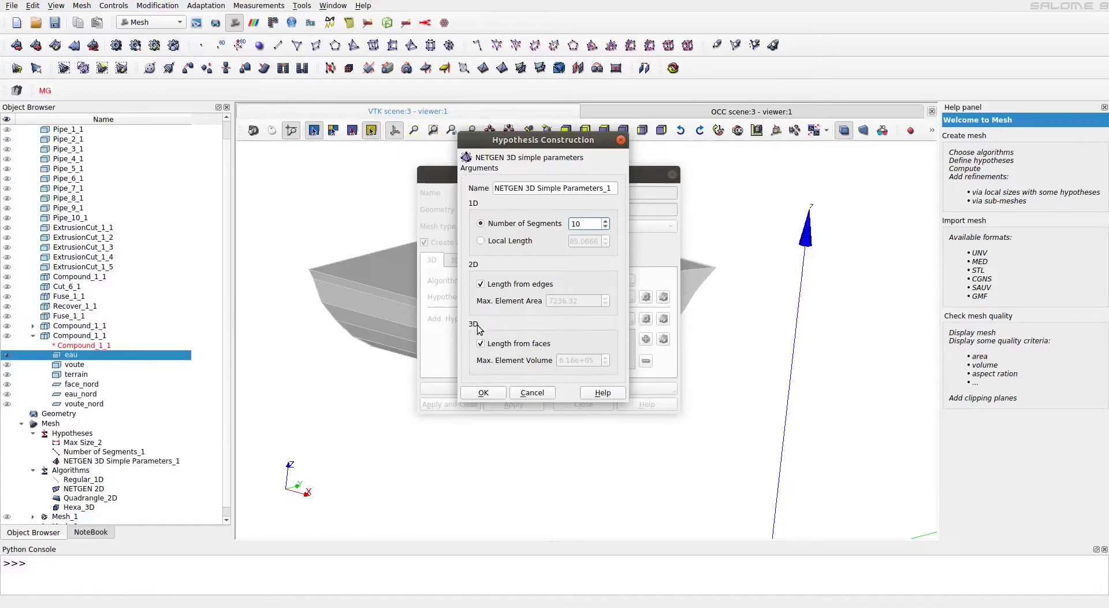
left_click(482, 393)
left_click(466, 405)
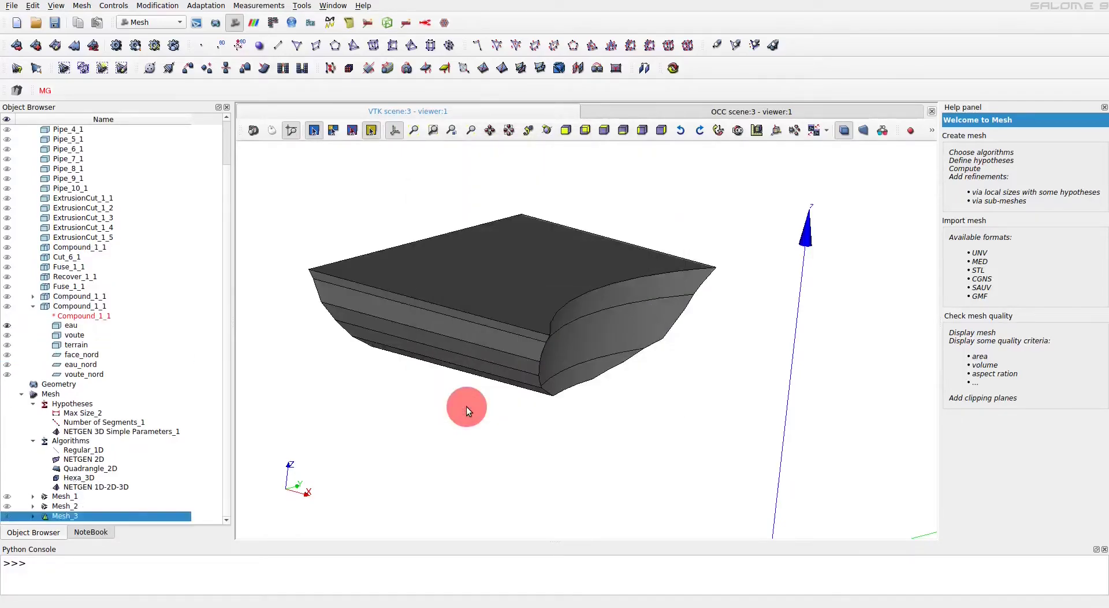
Compute Mesh_3 and hide the eau geometry to inspect the water's tetrahedral mesh.
right_click(75, 516)
left_click(223, 327)
left_click_drag(541, 94, 904, 141)
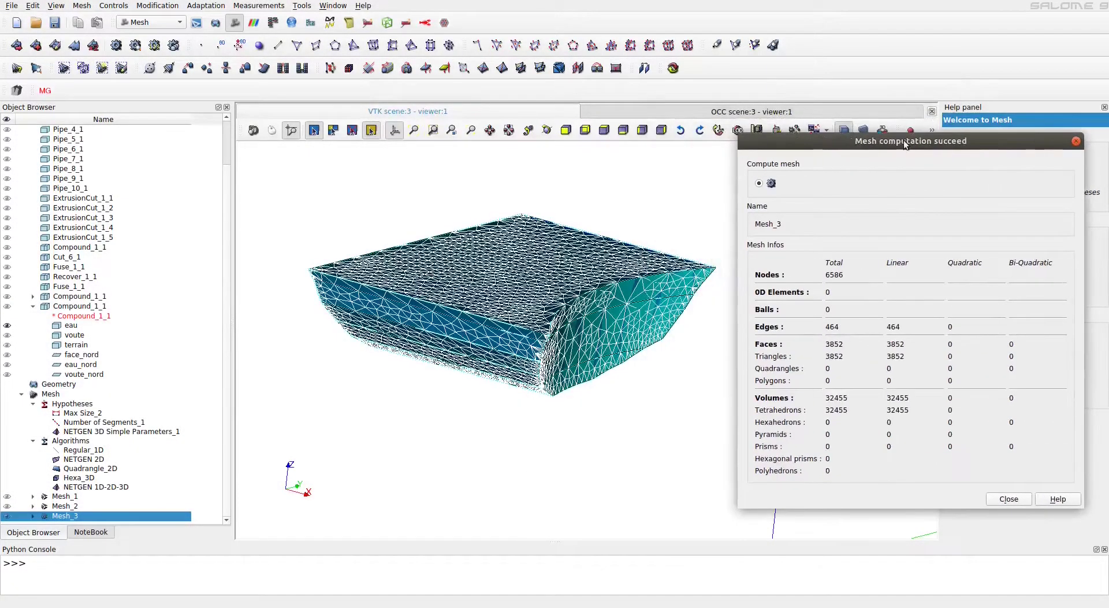
left_click(12, 326)
left_click(547, 130)
left_click_drag(537, 260, 612, 319)
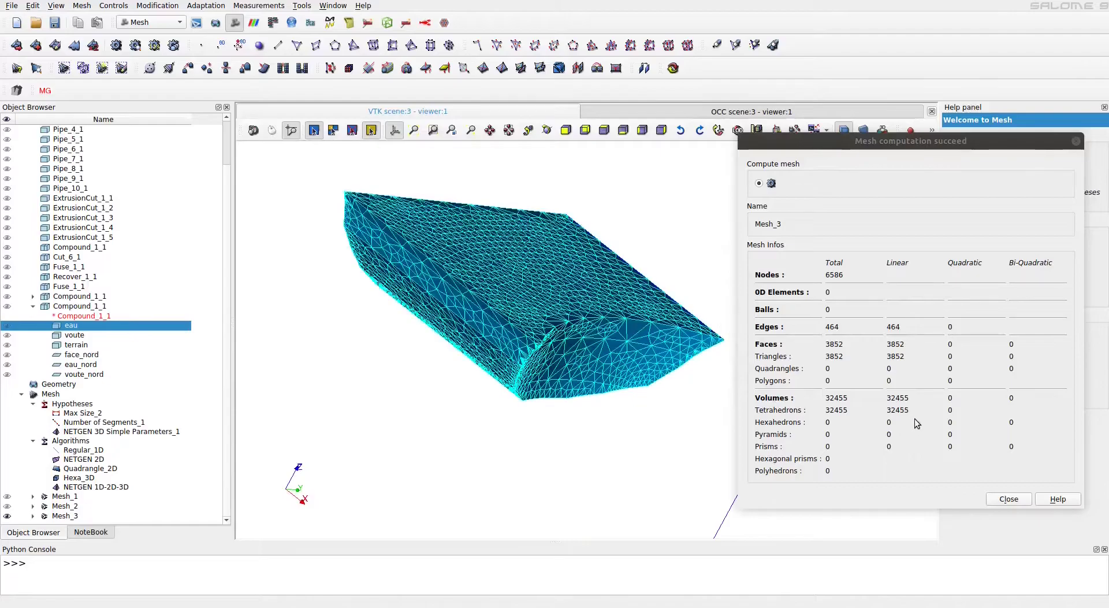
left_click(1009, 499)
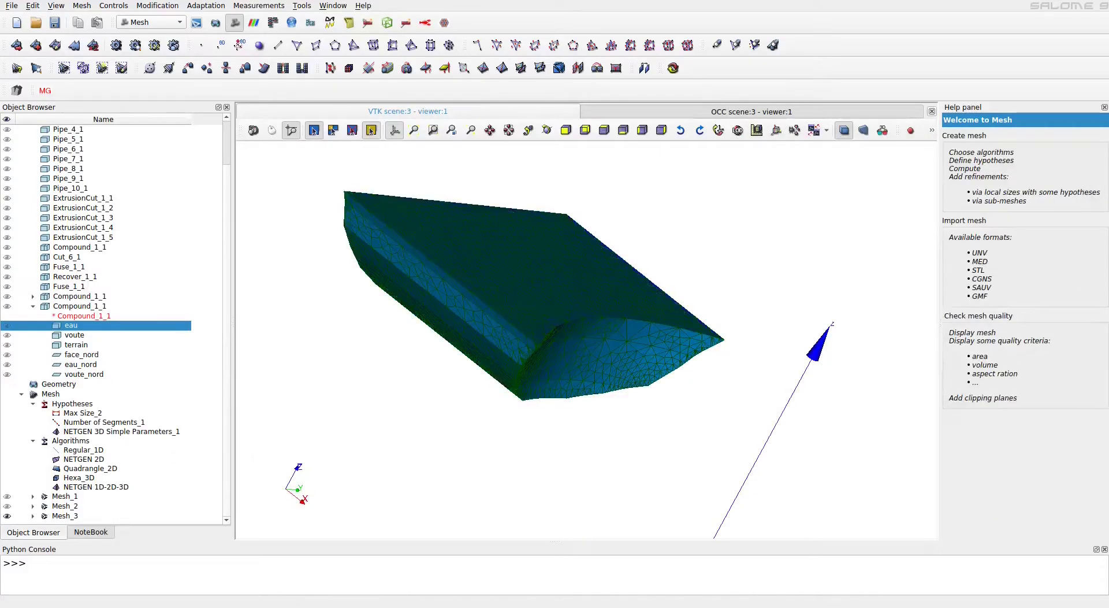
Display Mesh_1 and Mesh_2 together with Mesh_3 and examine the assembled terrain, vault and water meshes.
left_click(185, 383)
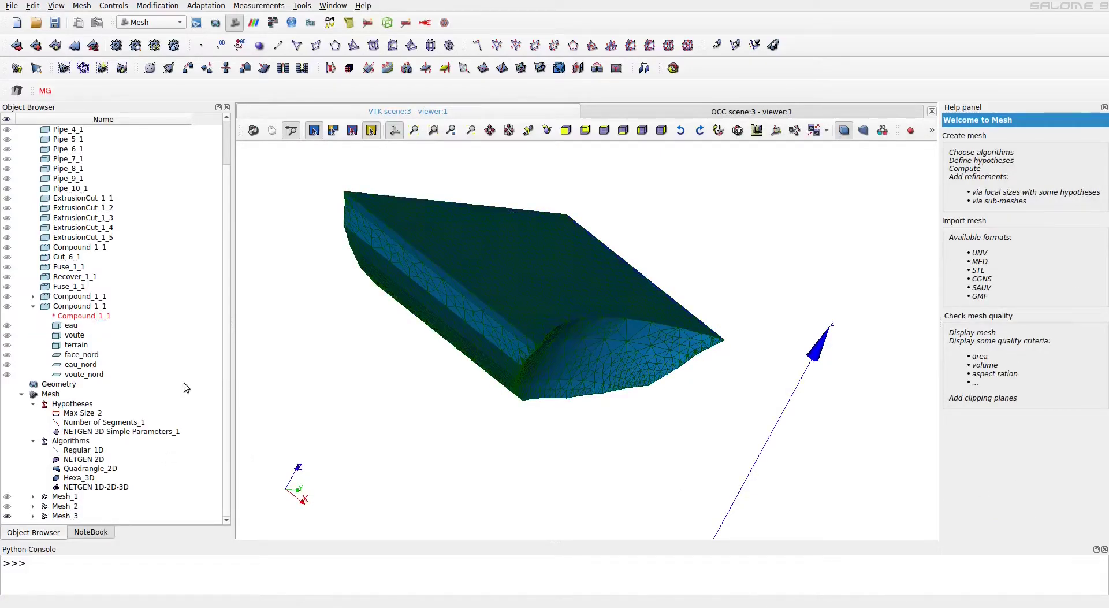
left_click(8, 498)
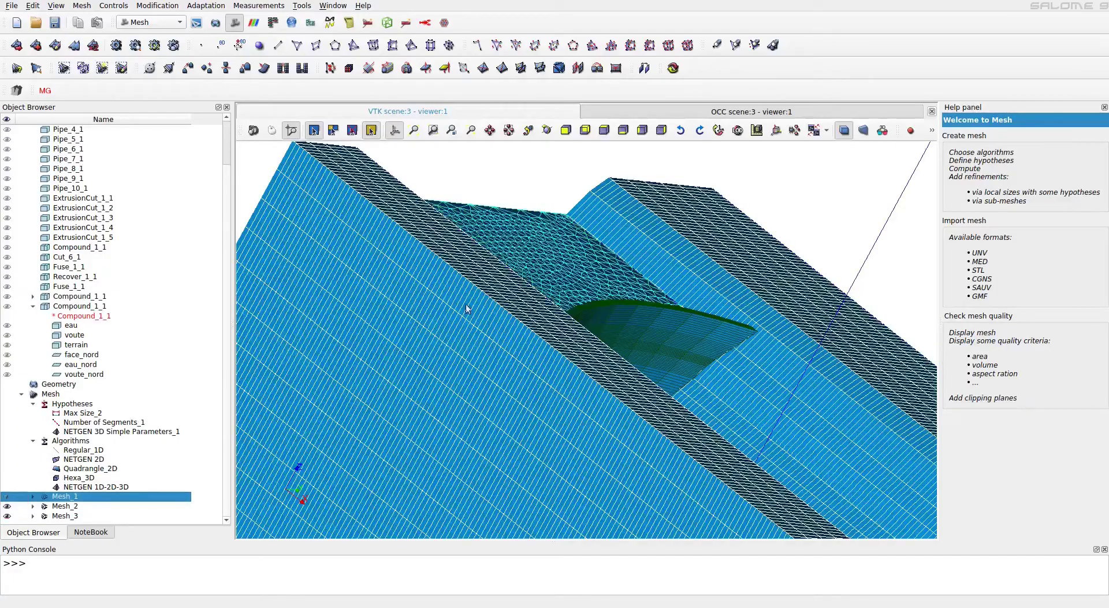
scroll(599, 260, "down", 8)
left_click(547, 130)
left_click_drag(569, 185, 608, 149)
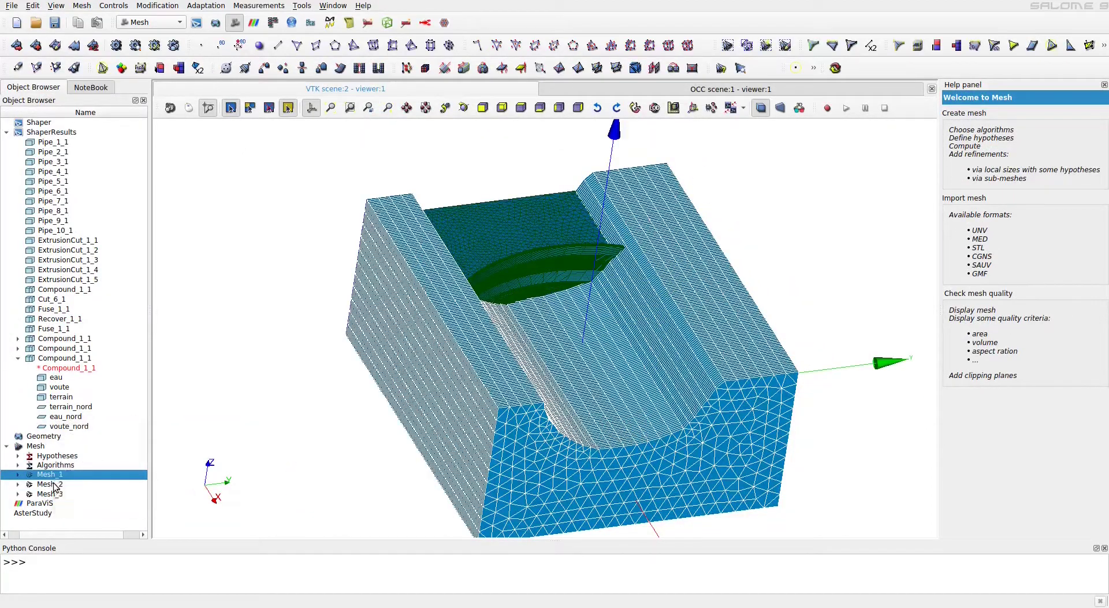
Start a node group on filter for Mesh_2 and name it terrain_sur_voute.
left_click(55, 485)
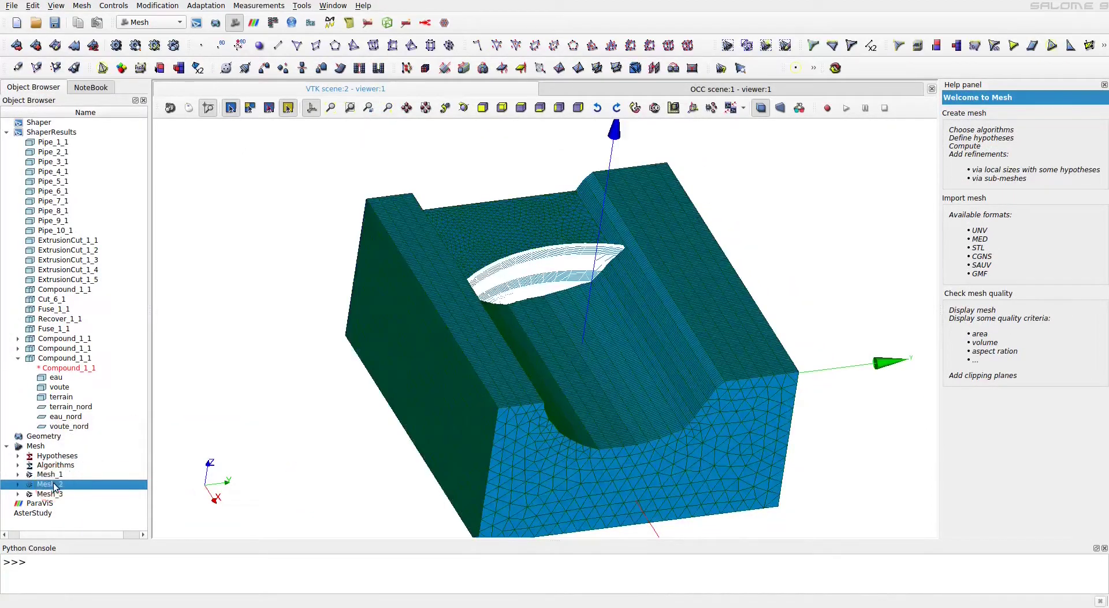
right_click(55, 485)
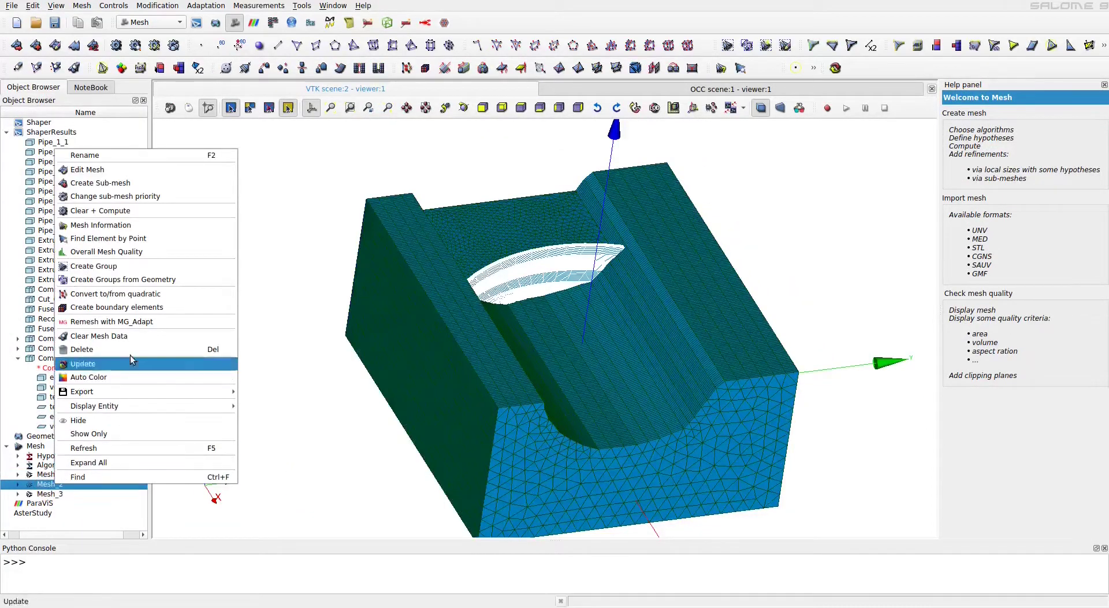
left_click(120, 267)
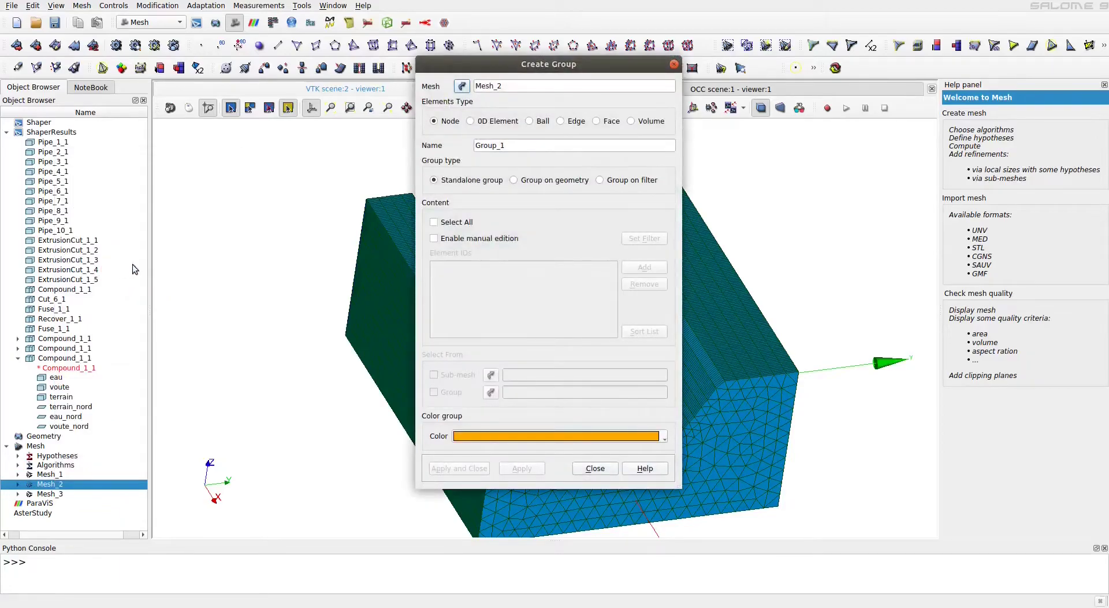
left_click(601, 181)
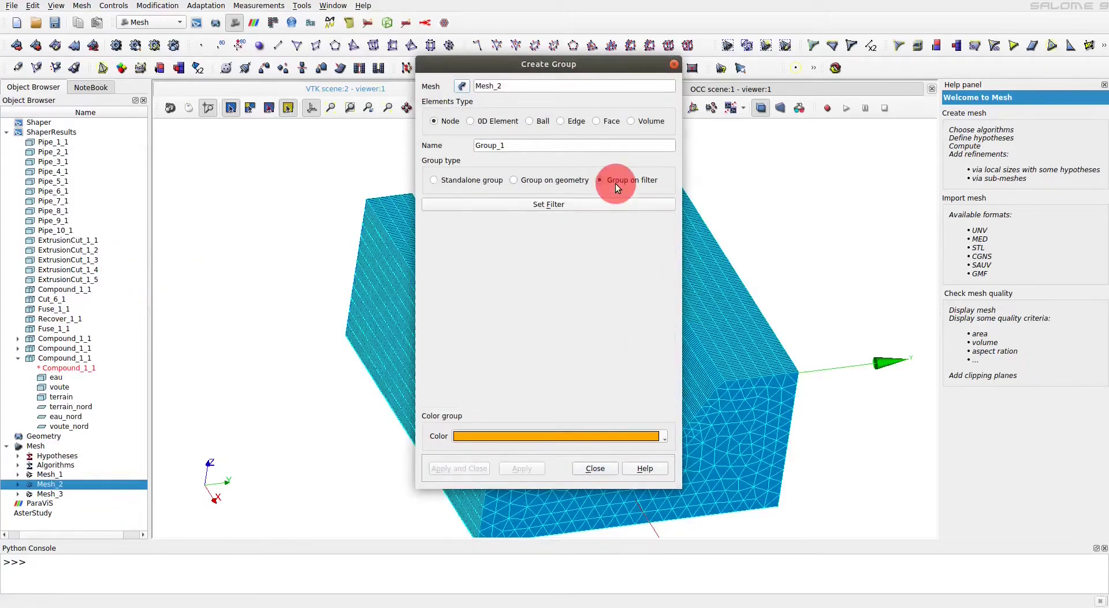
double_click(515, 146)
type("terrain_sur_voute")
Filter the group's nodes with the Lying on Geom criterion on terrain at tolerance 1e-07, and create the group.
left_click(571, 204)
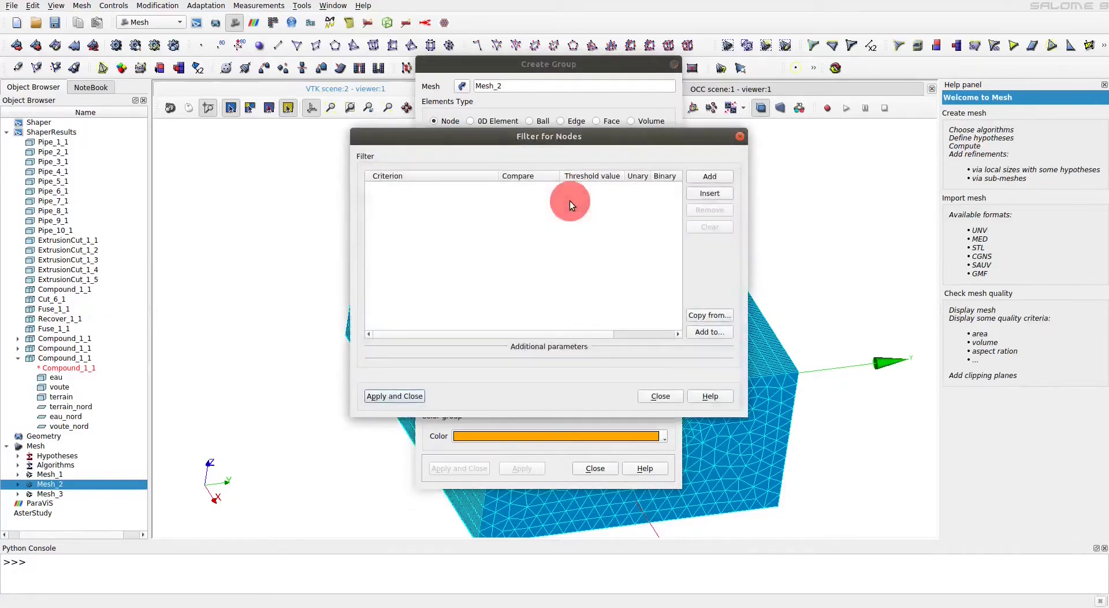
left_click(704, 178)
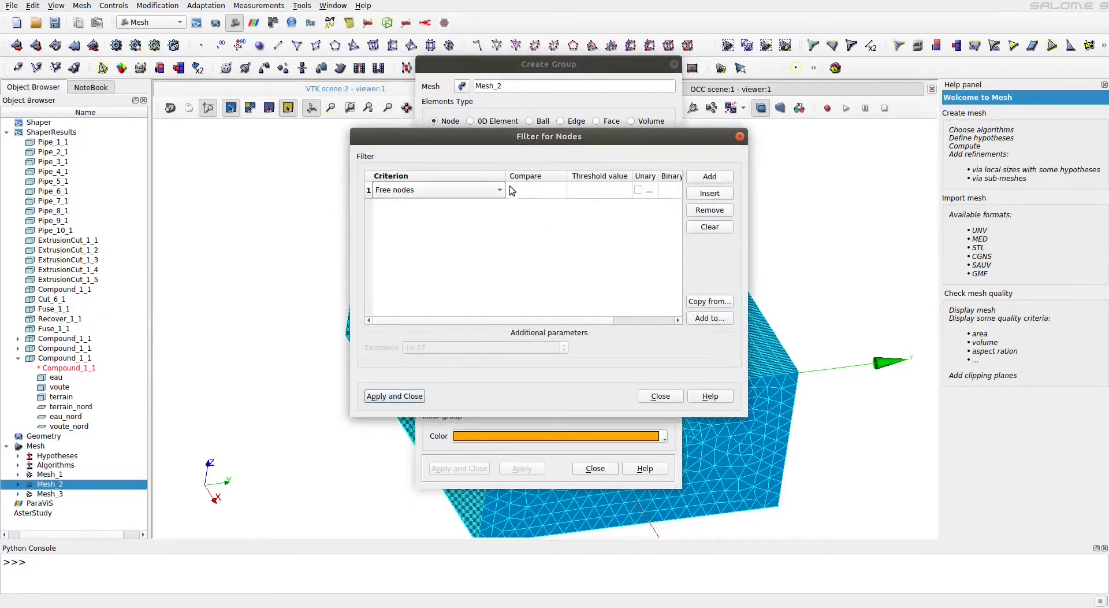
left_click(488, 191)
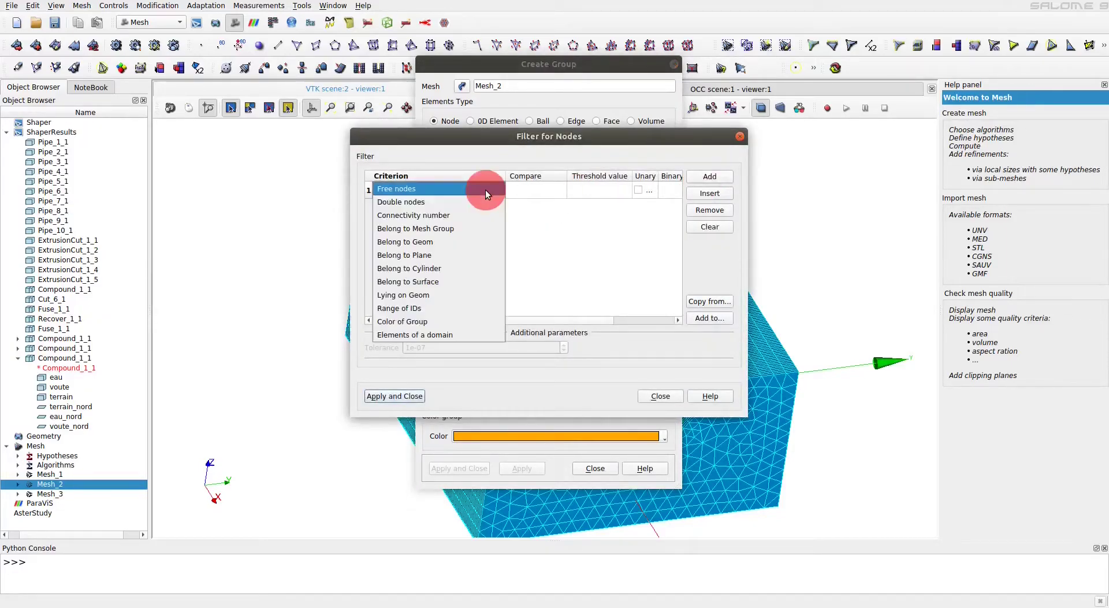
left_click(476, 294)
left_click(604, 179)
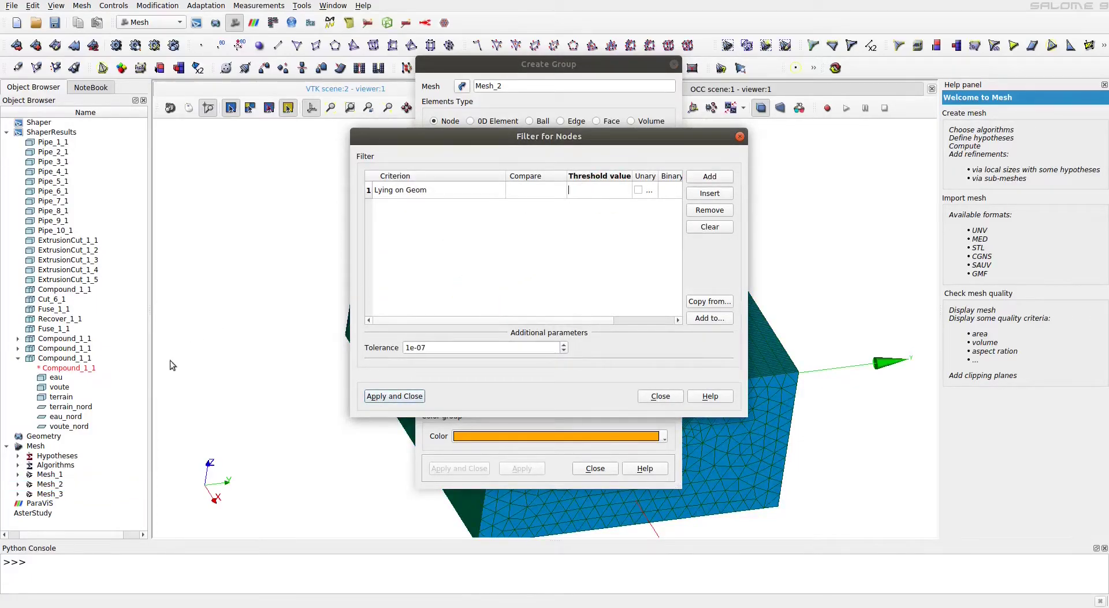
left_click(64, 396)
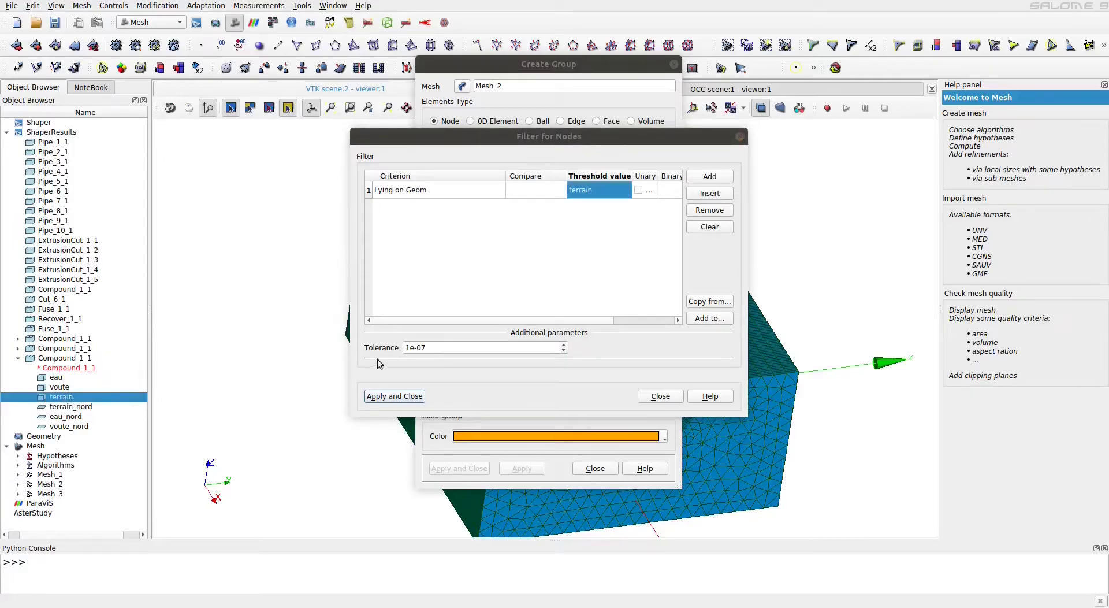
left_click(394, 397)
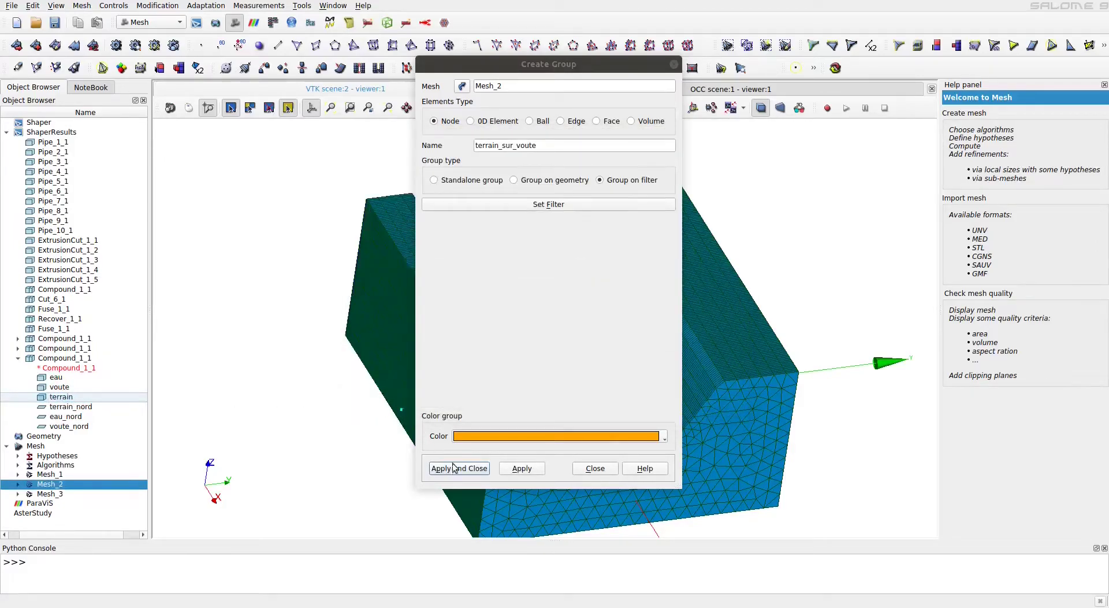
left_click(454, 469)
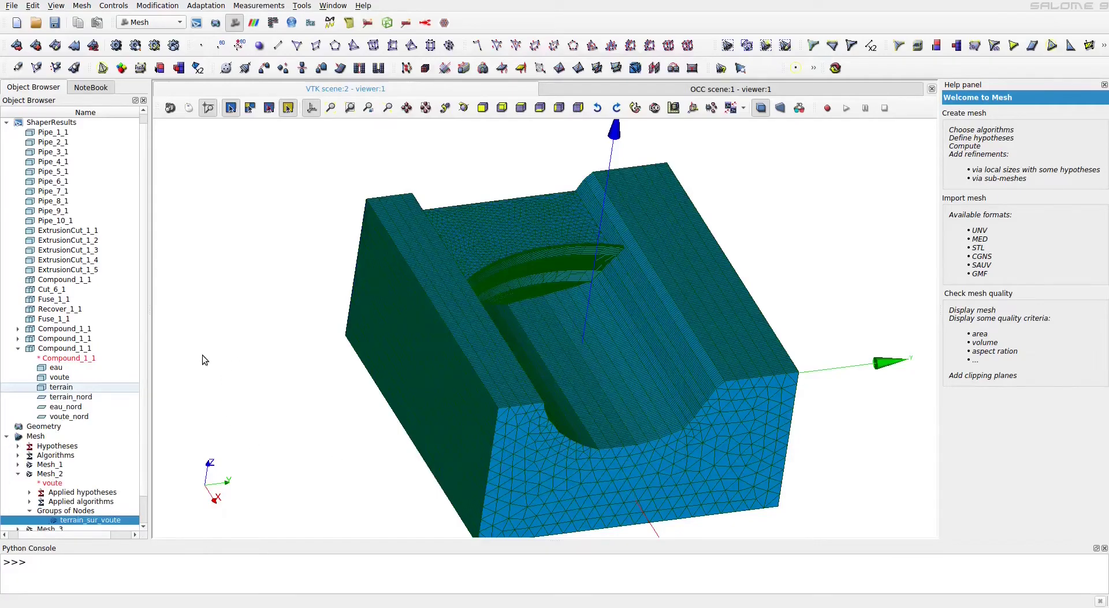
Display the terrain_sur_voute node group and hide Mesh_1 to check the nodes along the vault's edge.
scroll(62, 506, "down", 1)
left_click(63, 534)
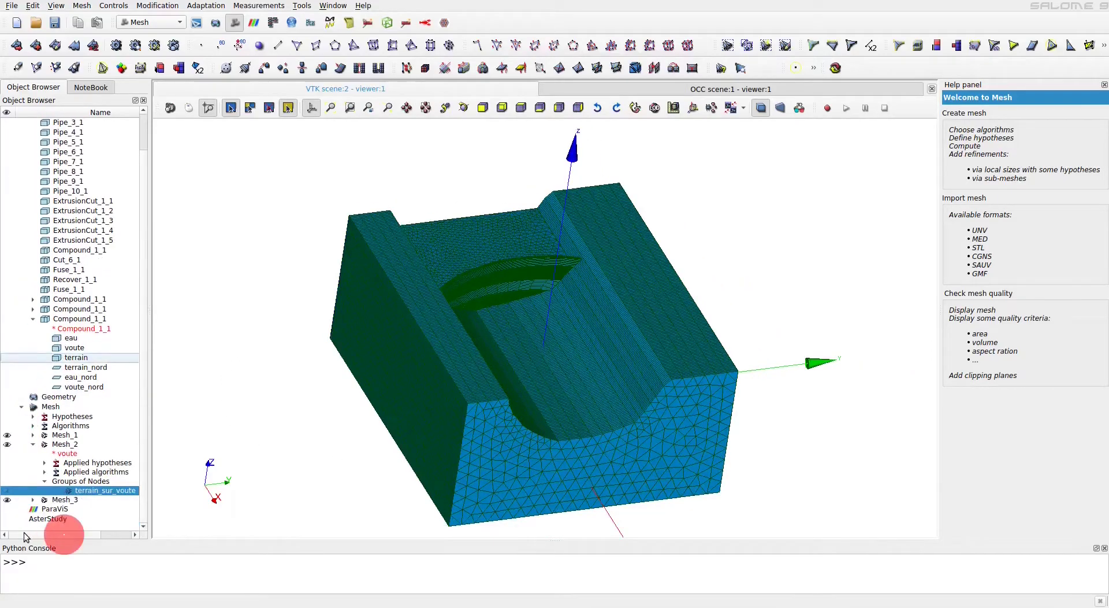
left_click(7, 491)
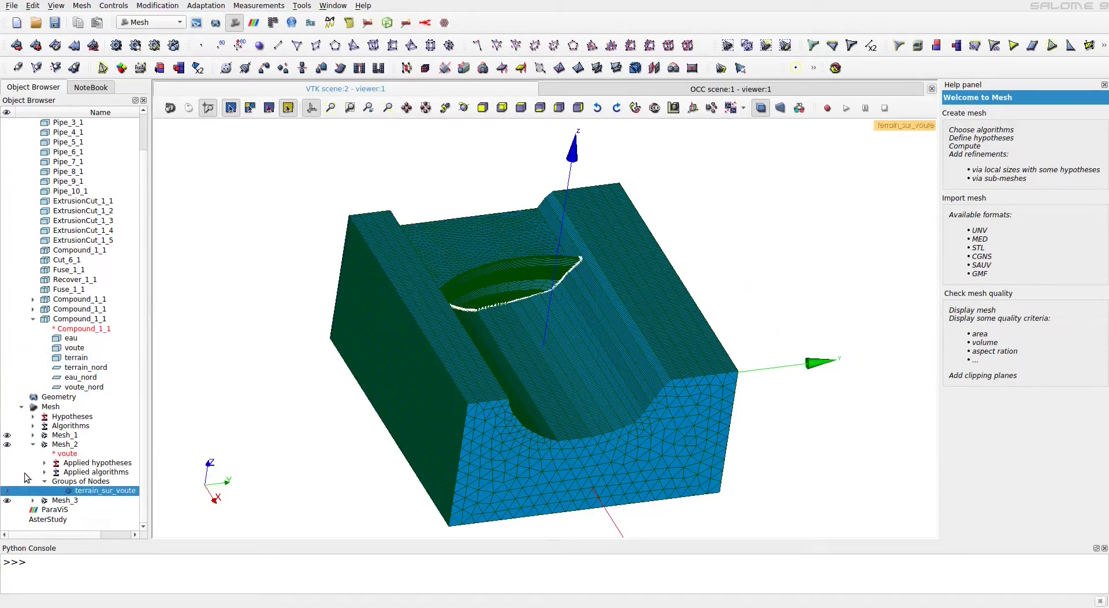
left_click(7, 435)
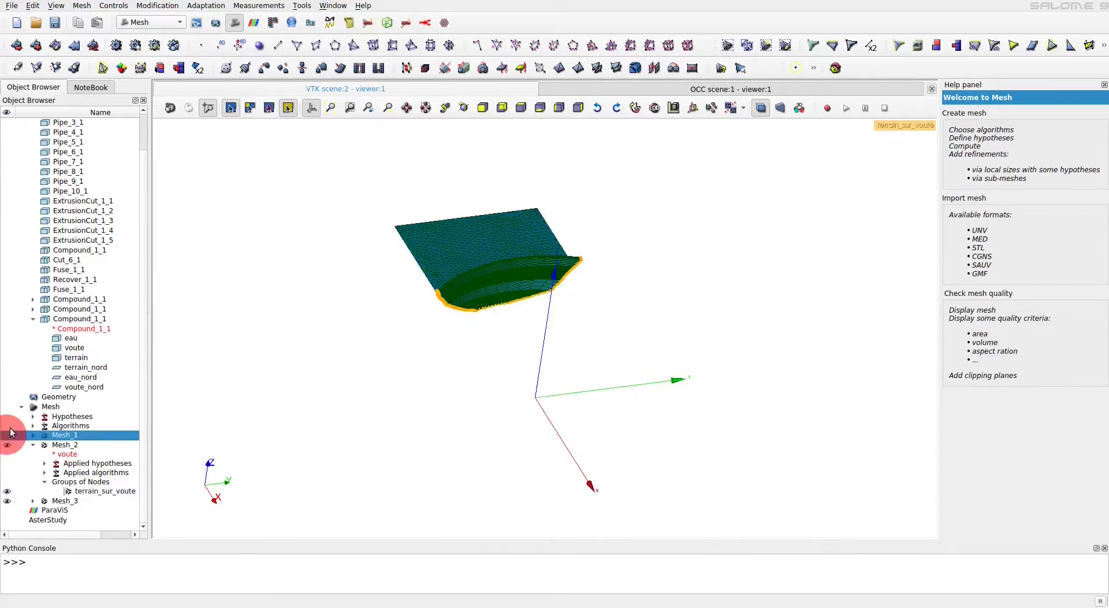
Redisplay Mesh_1 and start a node group on filter for it named voute_sur_terrain.
left_click(464, 108)
left_click_drag(485, 191, 367, 325)
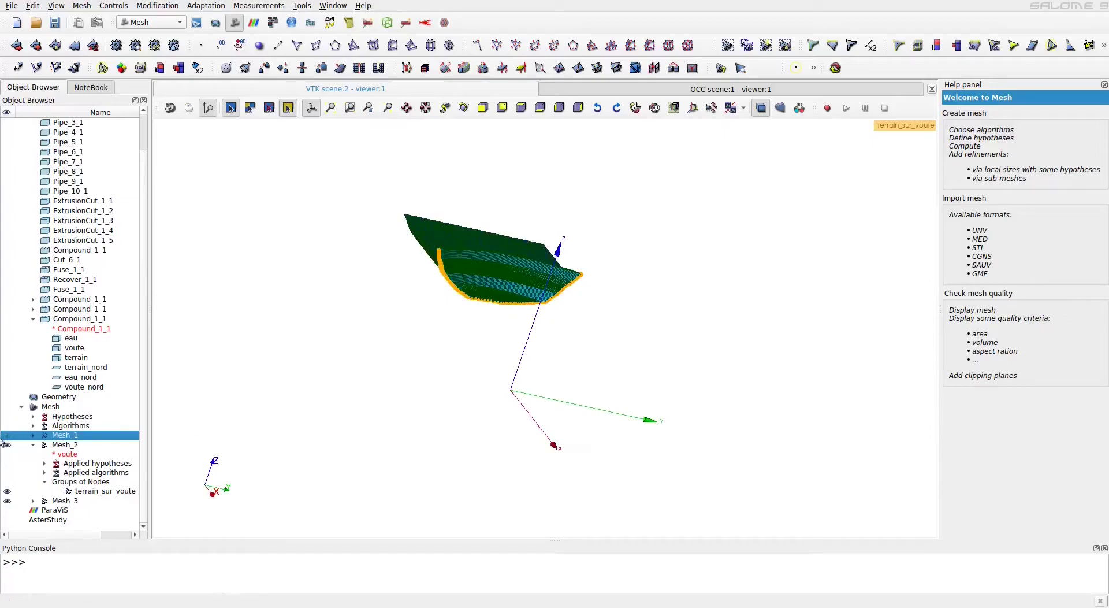
left_click(7, 435)
right_click(73, 434)
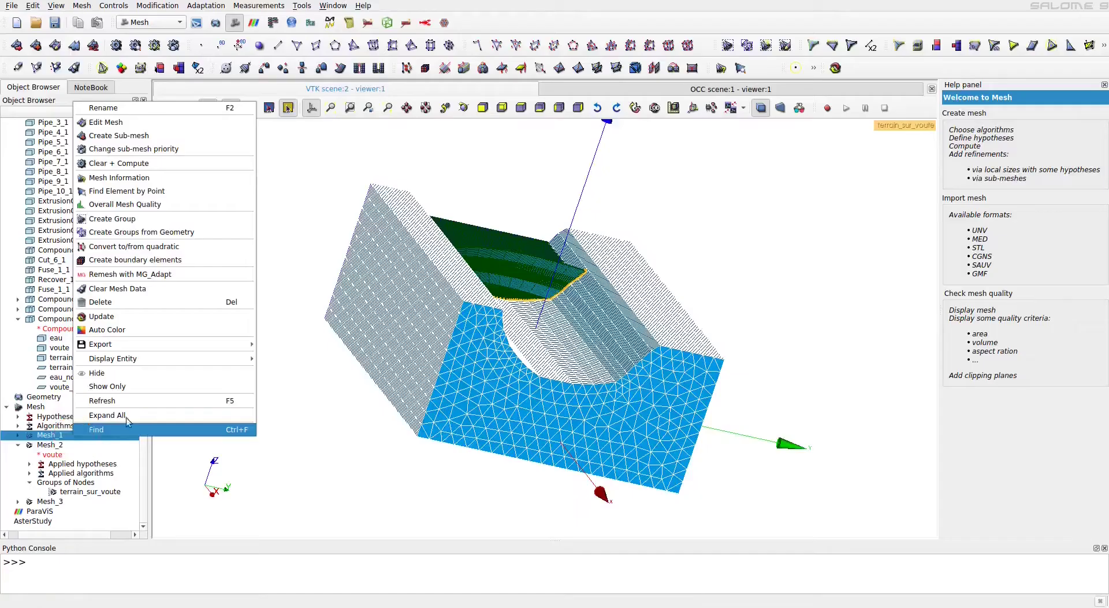
left_click(179, 218)
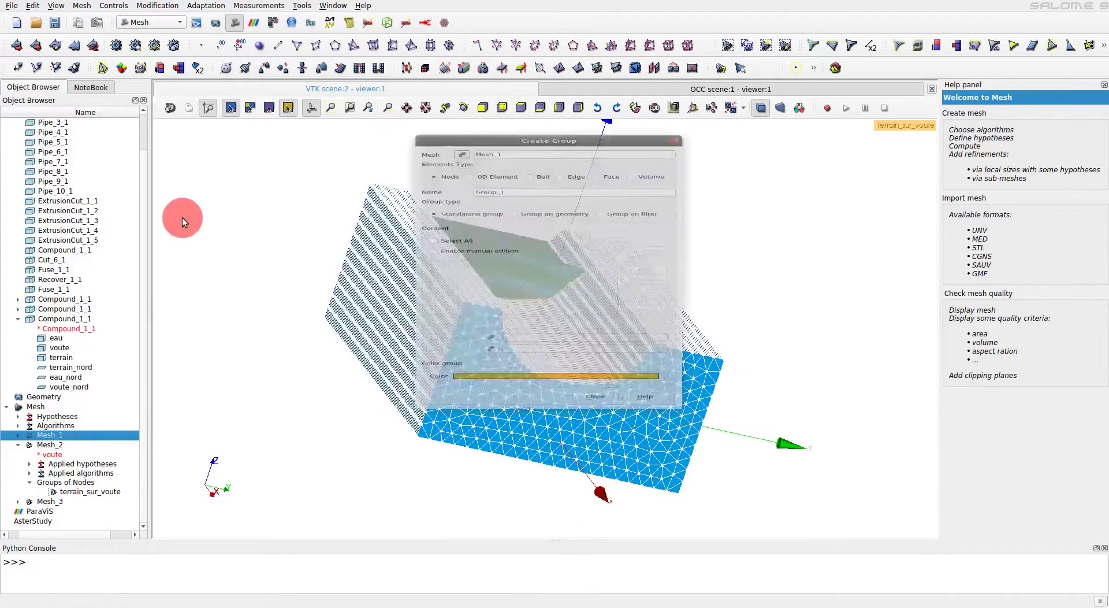
left_click(616, 181)
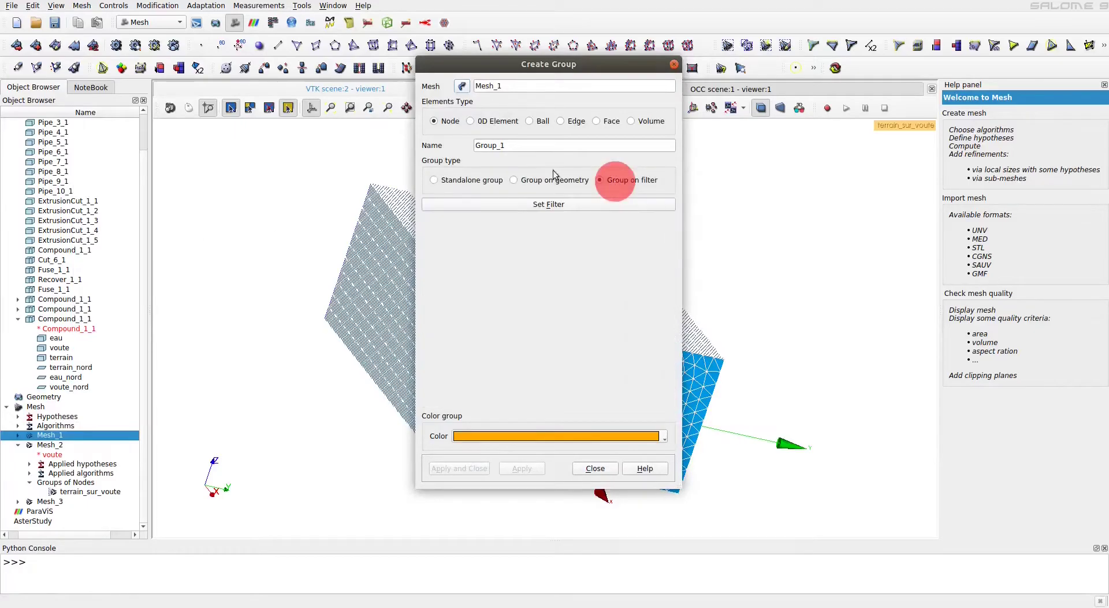
double_click(495, 145)
type("v")
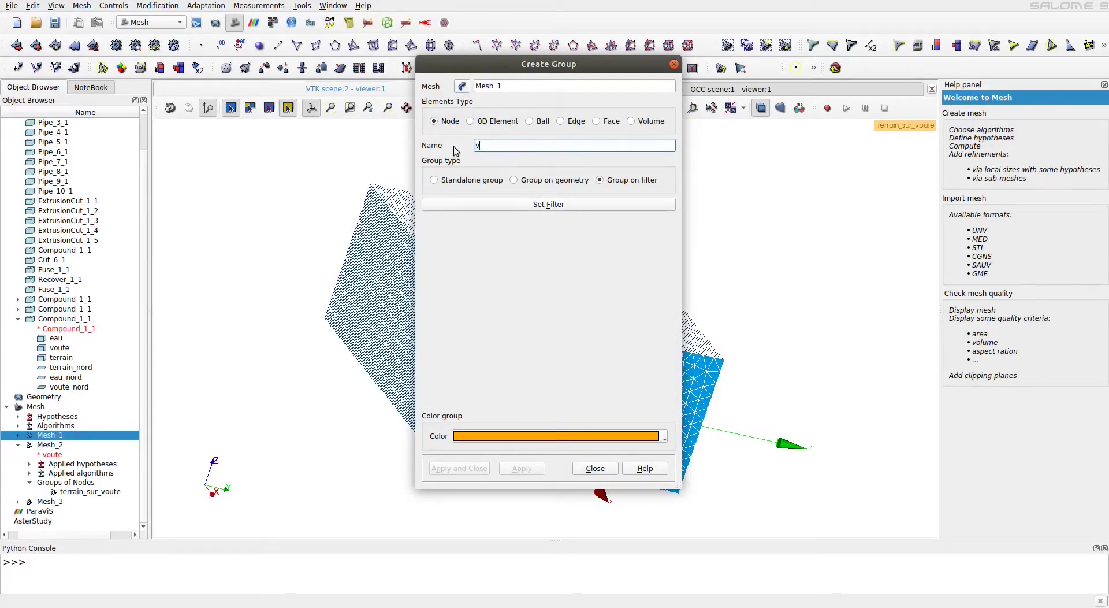
type("oute_sur_terrain")
Filter the group's nodes with the Lying on Geom criterion on voute at tolerance 1e-07, and create the group.
left_click(560, 205)
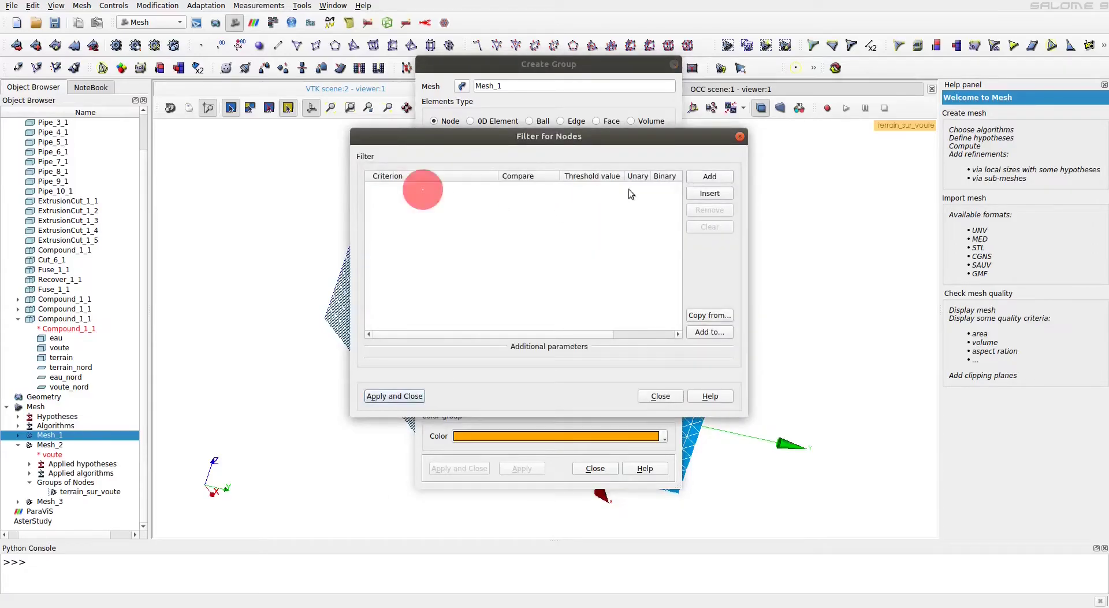
left_click(710, 176)
left_click(460, 188)
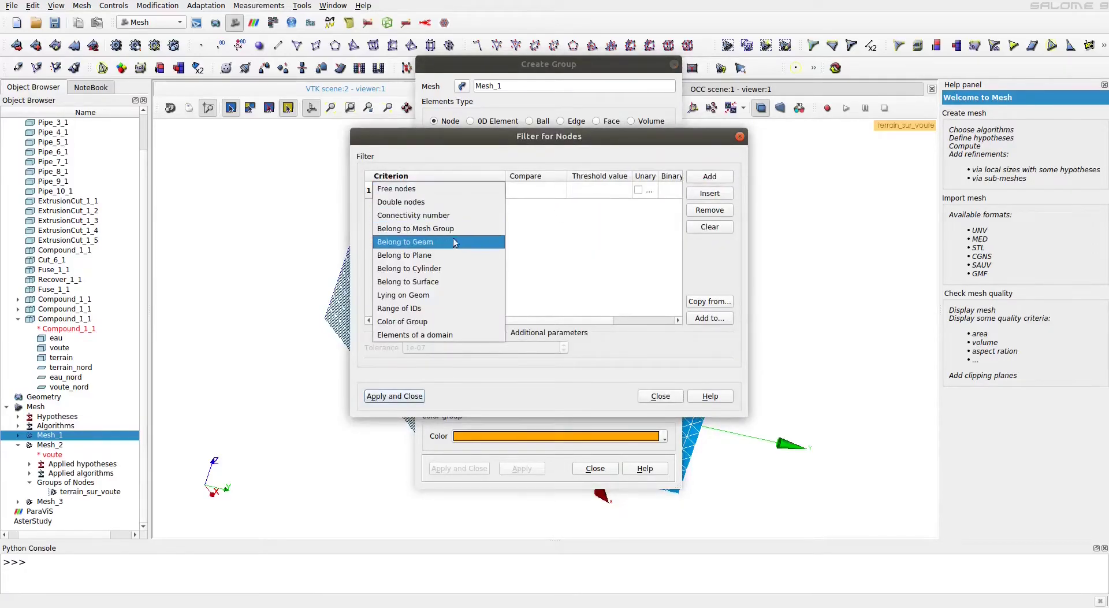
left_click(451, 294)
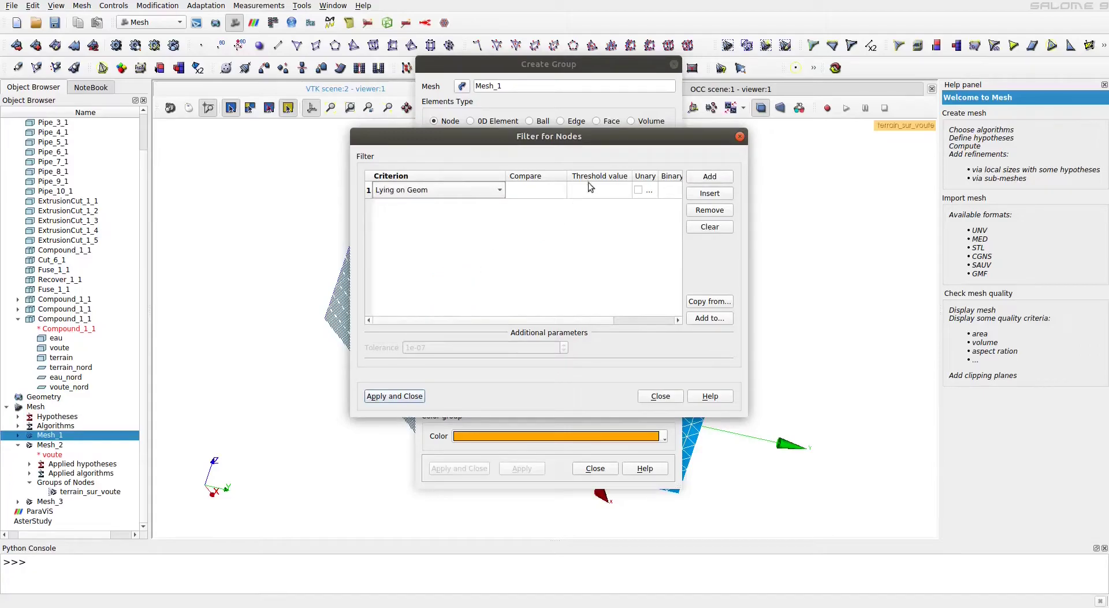
left_click(612, 191)
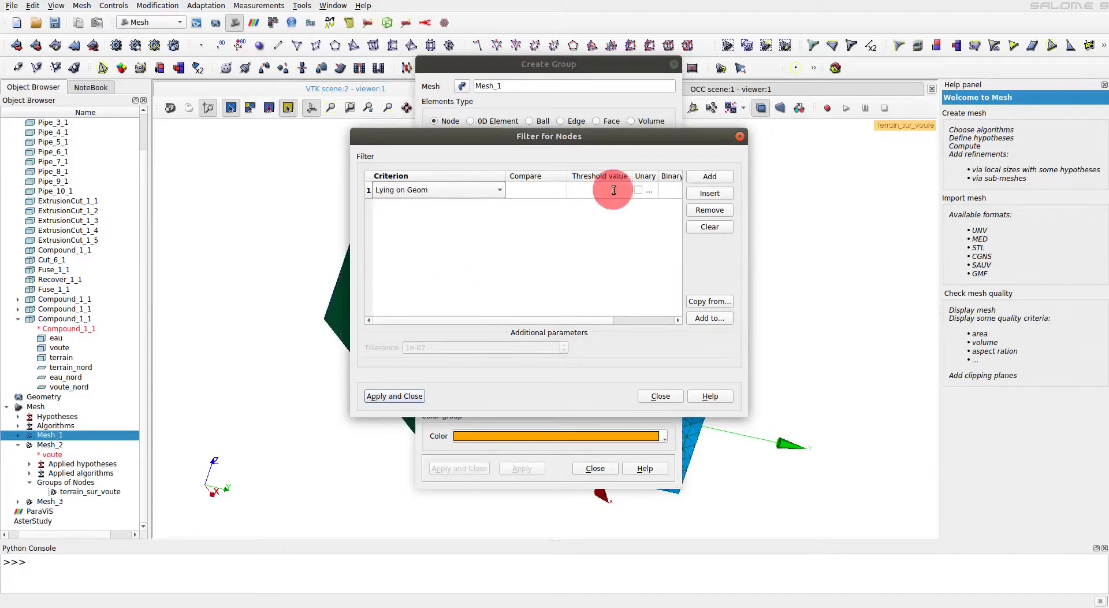
left_click(60, 348)
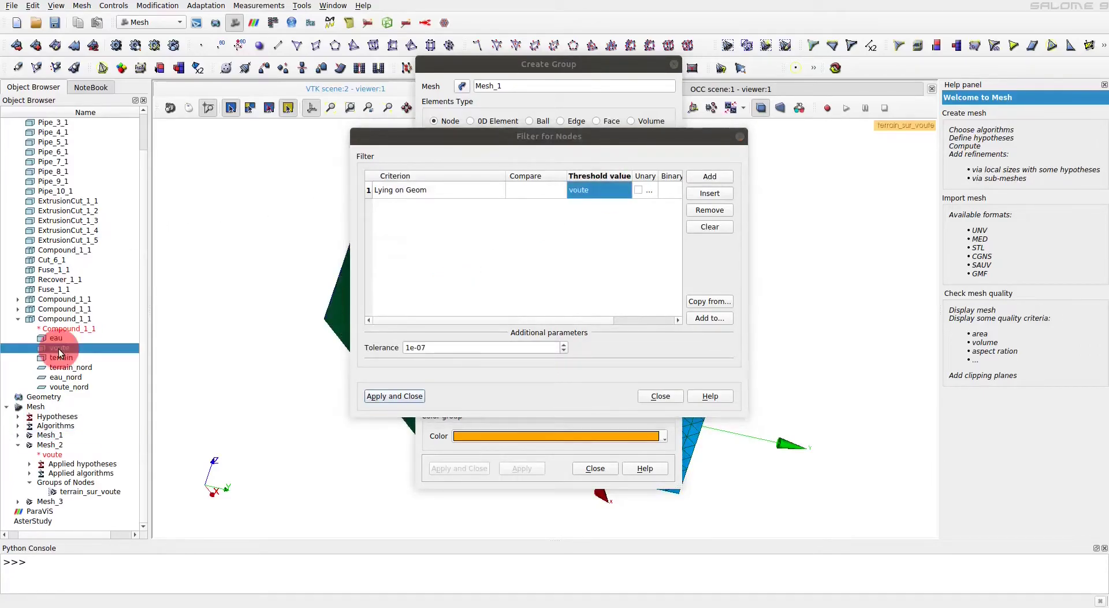
left_click(408, 398)
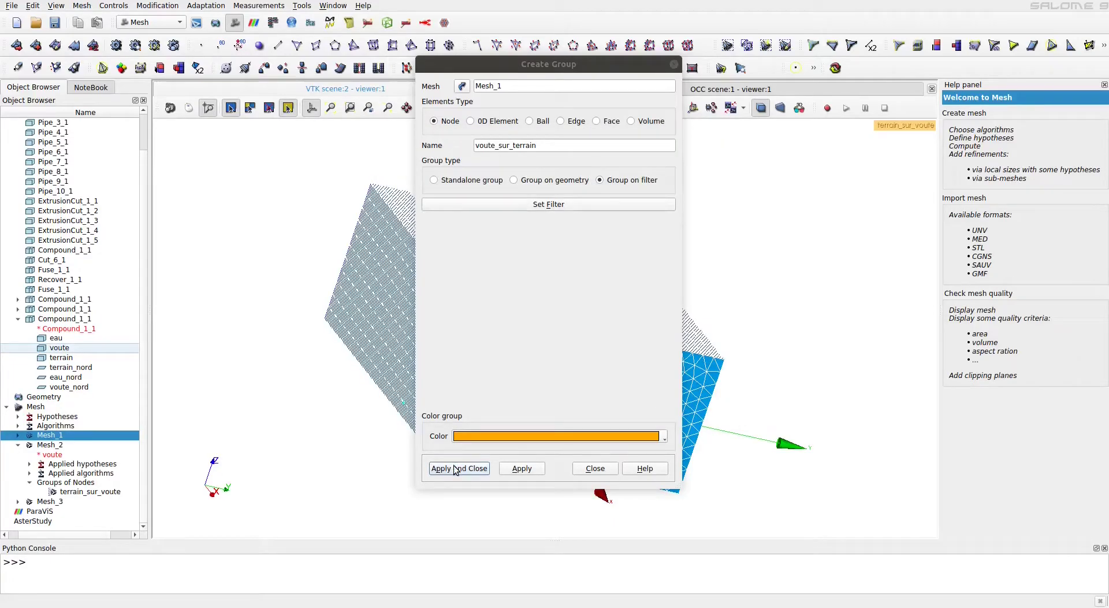
left_click(456, 468)
Display the voute_sur_terrain node group and toggle Mesh_2's visibility to check the nodes where the terrain meets the vault.
left_click(8, 440)
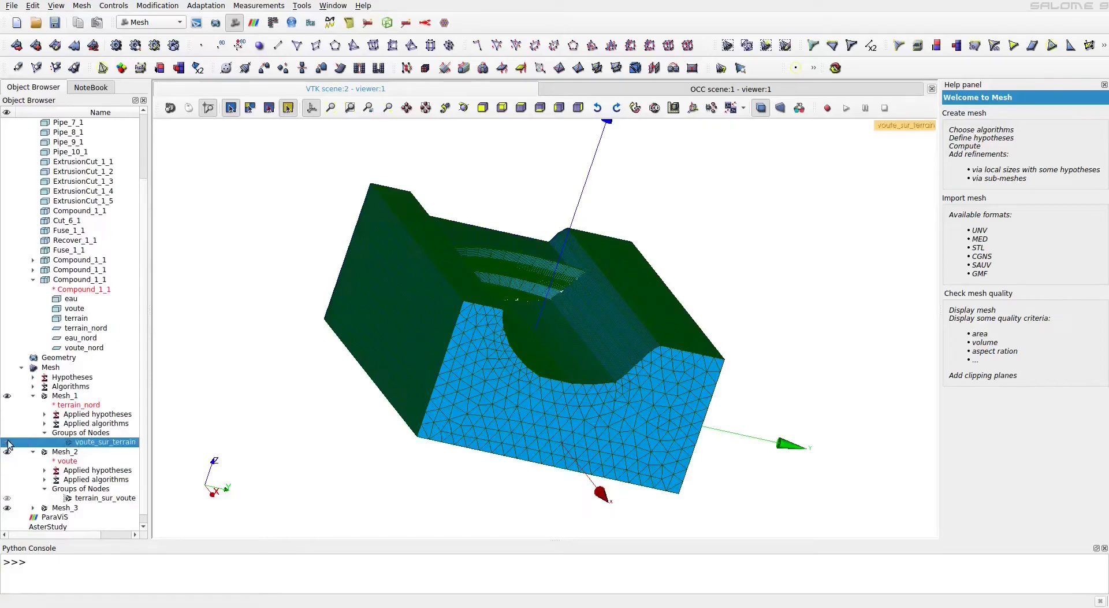
left_click(463, 108)
left_click_drag(468, 168, 273, 318)
left_click(8, 453)
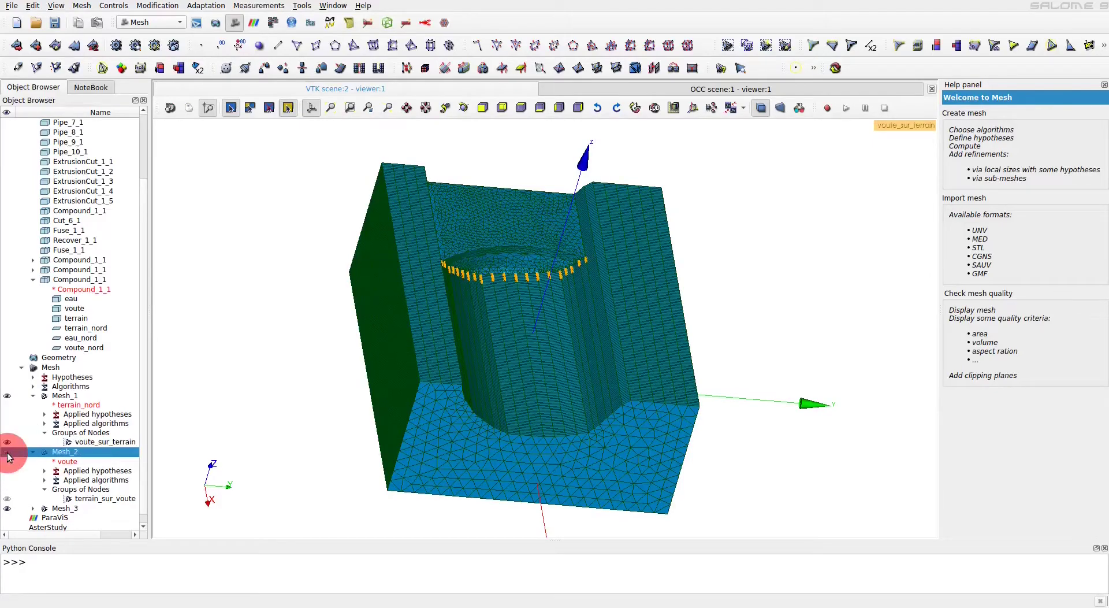
left_click(7, 452)
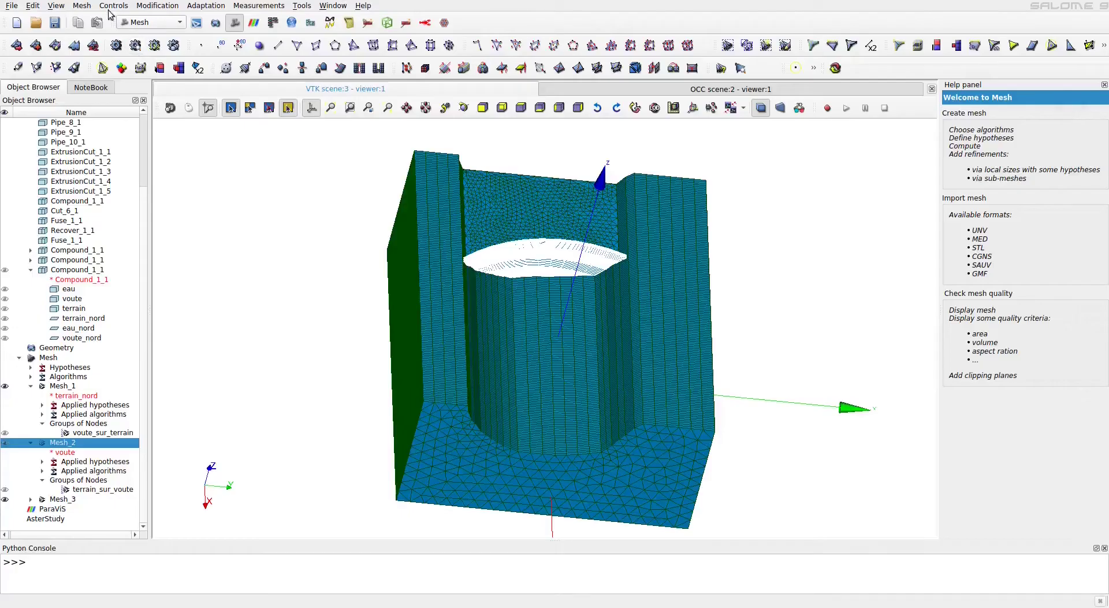
Build the compound mesh Compound_Mesh_1 from Mesh_1, Mesh_2 and Mesh_3, with groups created from the input objects.
left_click(82, 5)
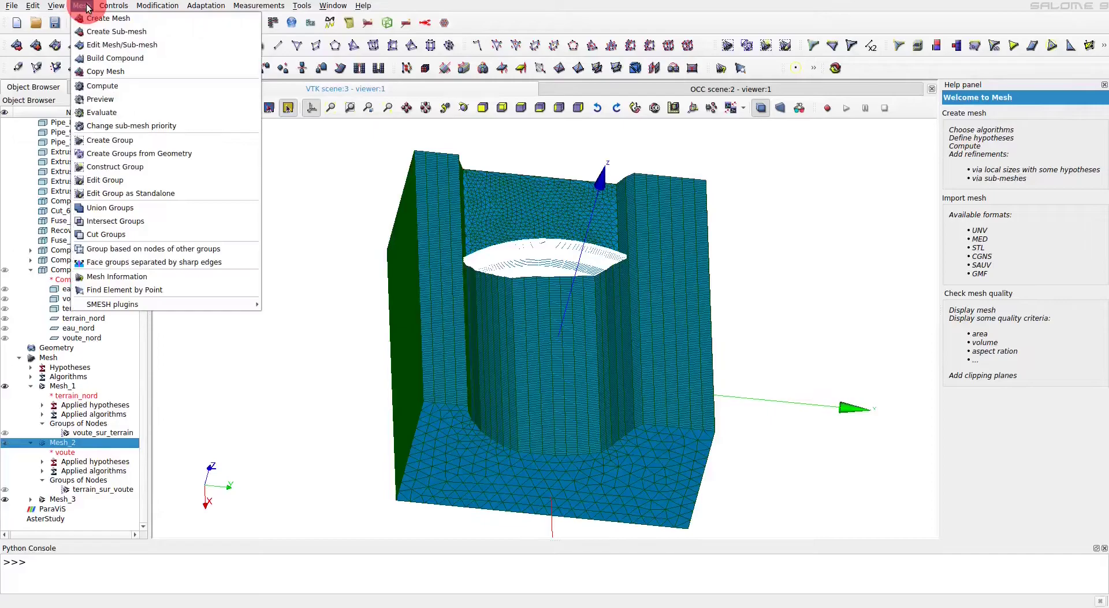
left_click(203, 58)
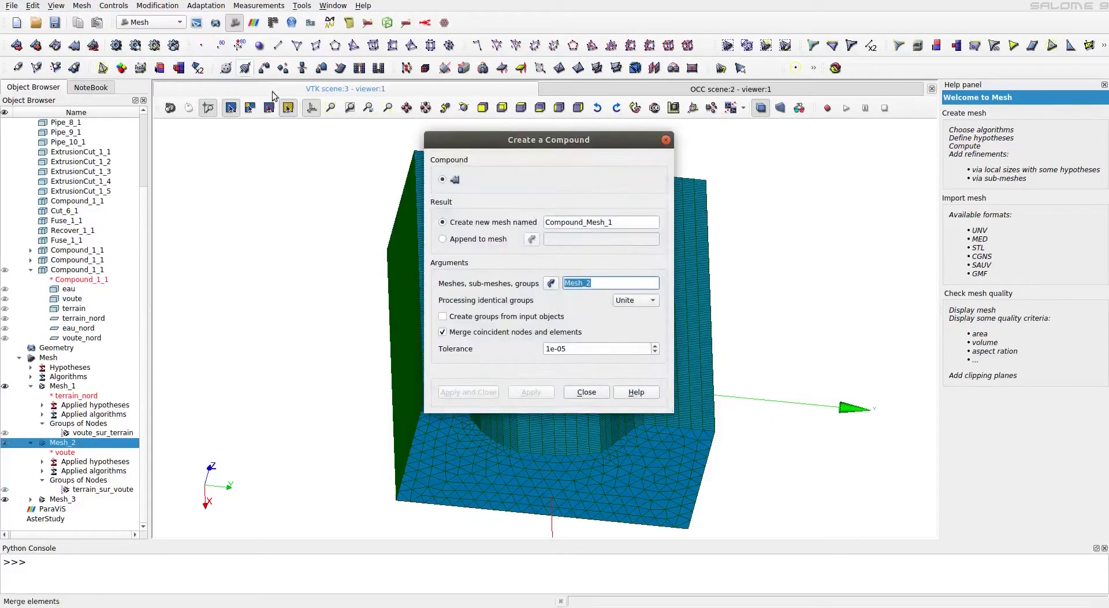
left_click(58, 386, "ctrl")
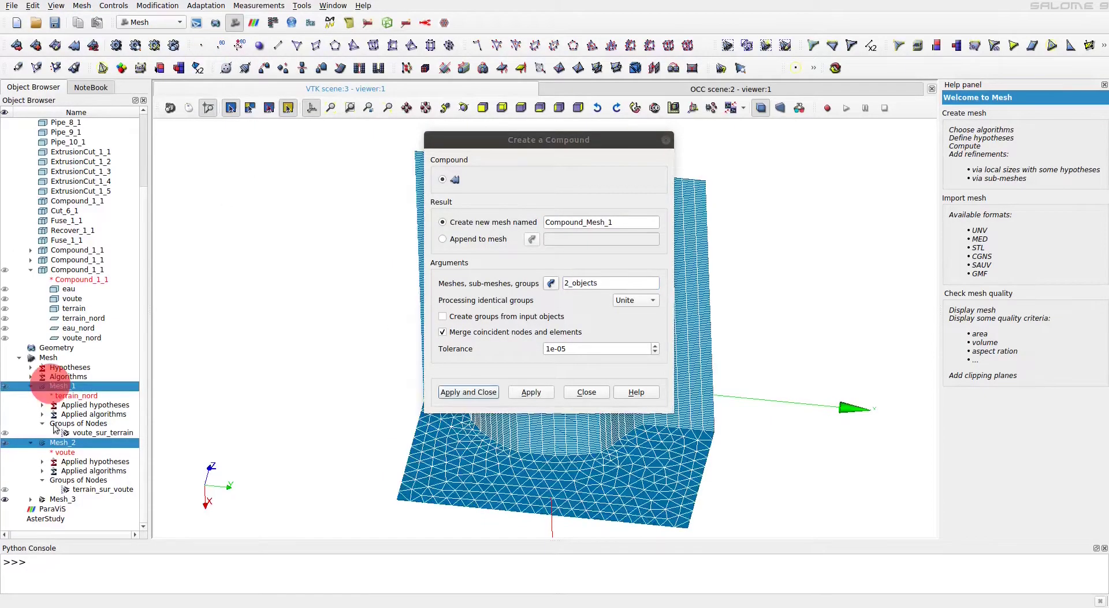
left_click(57, 499, "ctrl")
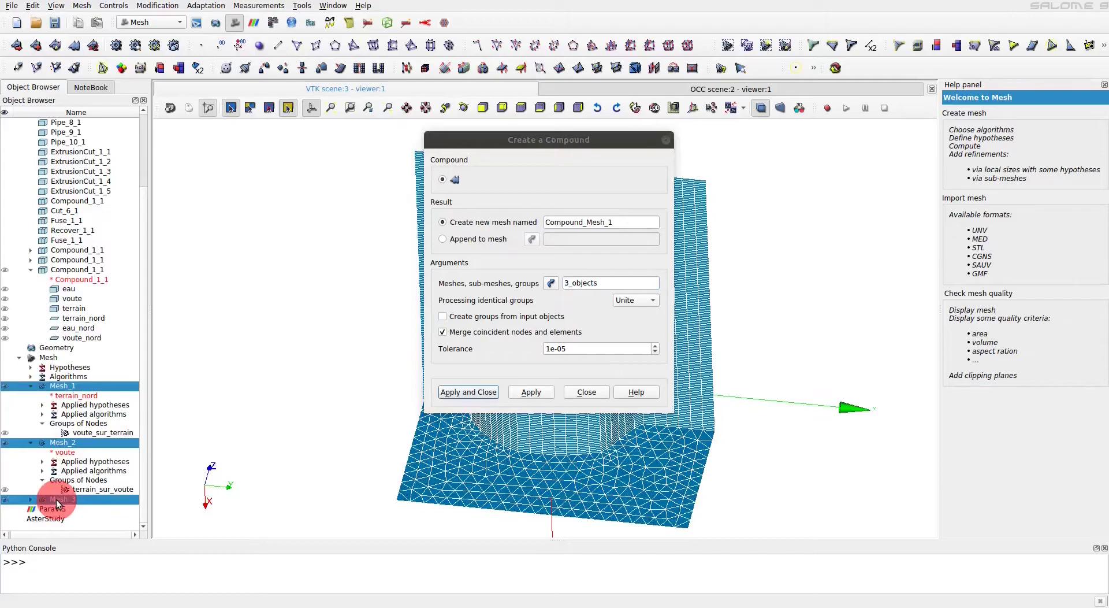
left_click(457, 318)
left_click(443, 332)
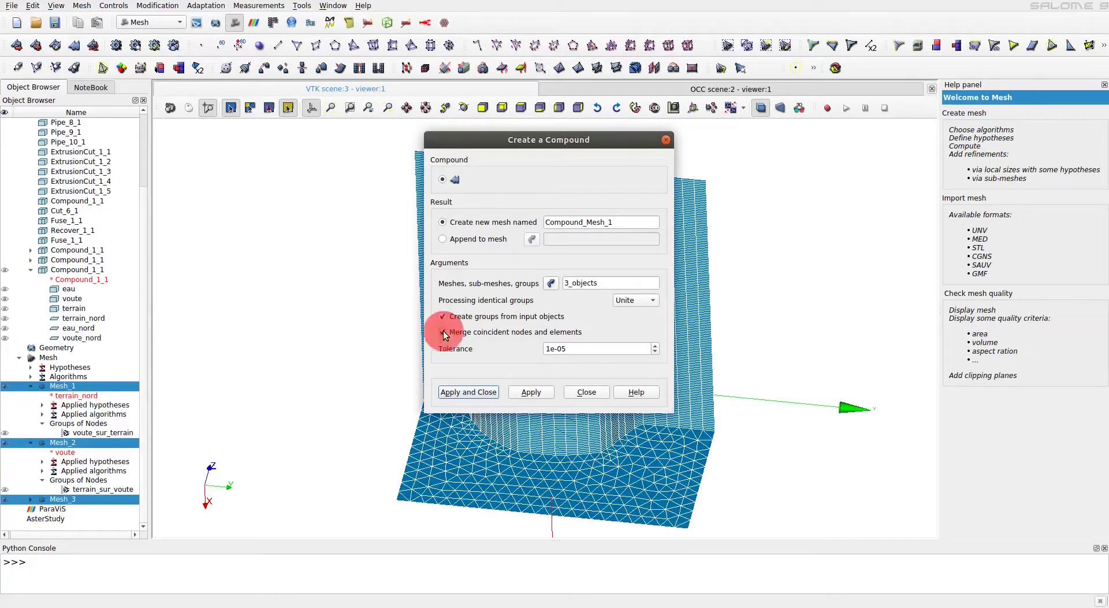
left_click(469, 393)
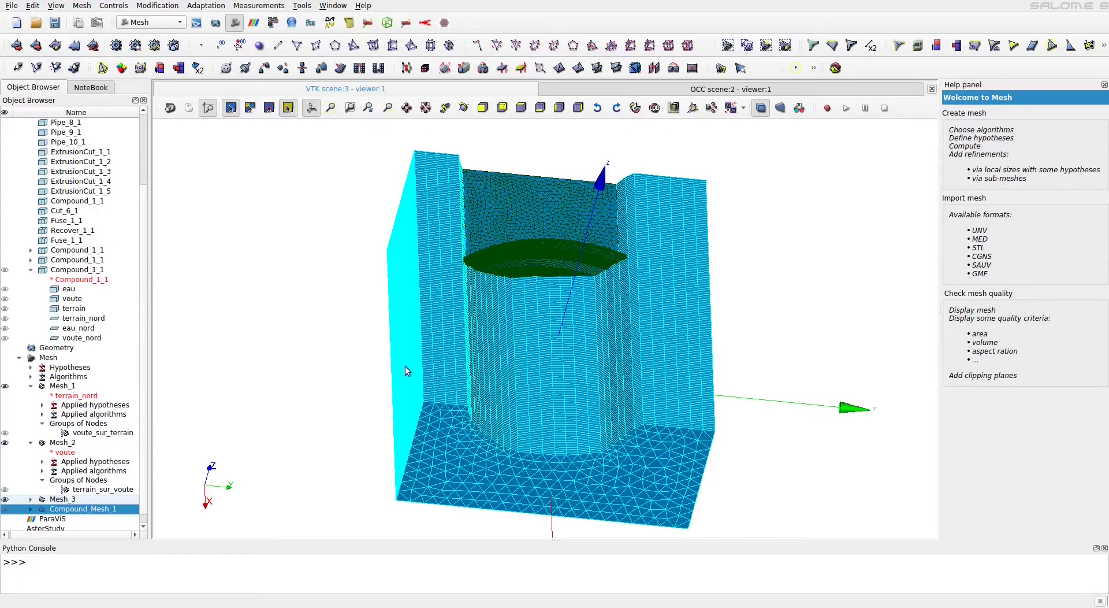
Show only Compound_Mesh_1 and examine the combined terrain, vault and water mesh from the side.
right_click(108, 509)
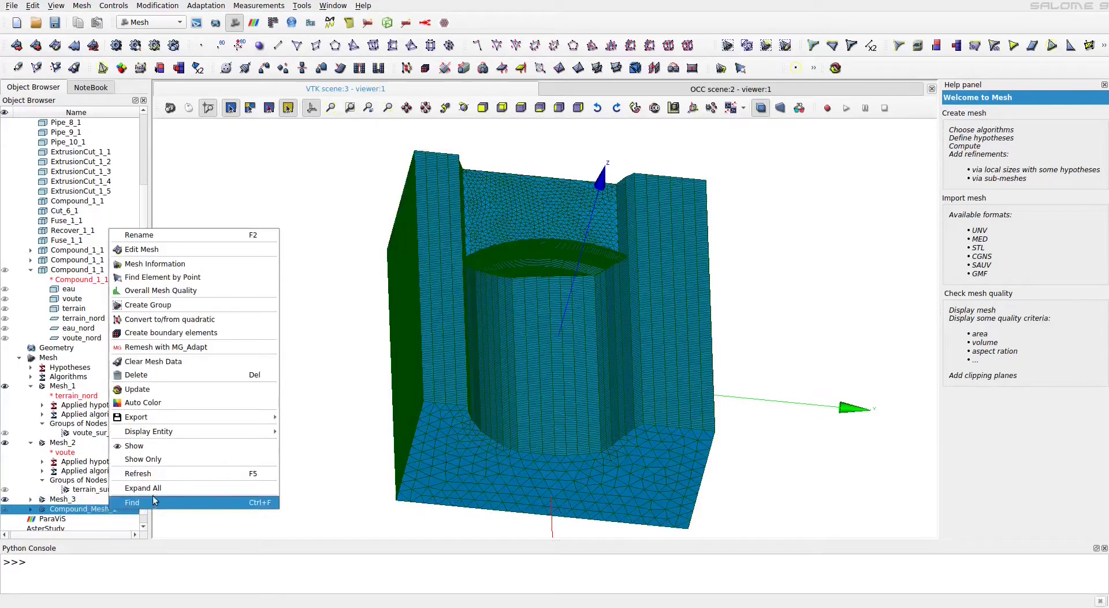
left_click(180, 459)
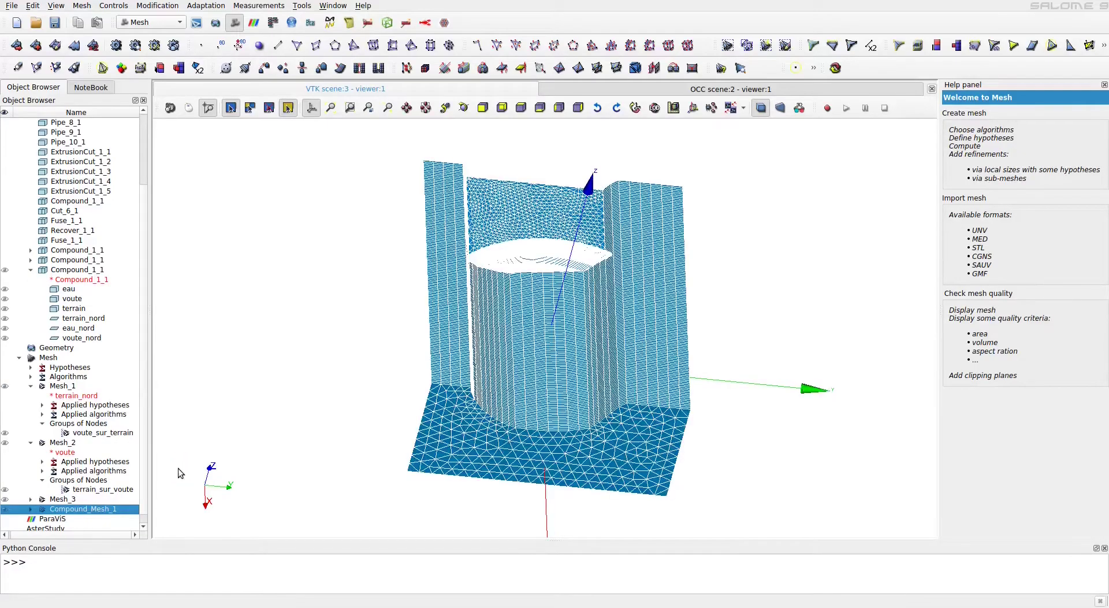
left_click(517, 137)
left_click(464, 107)
left_click_drag(509, 133, 656, 182)
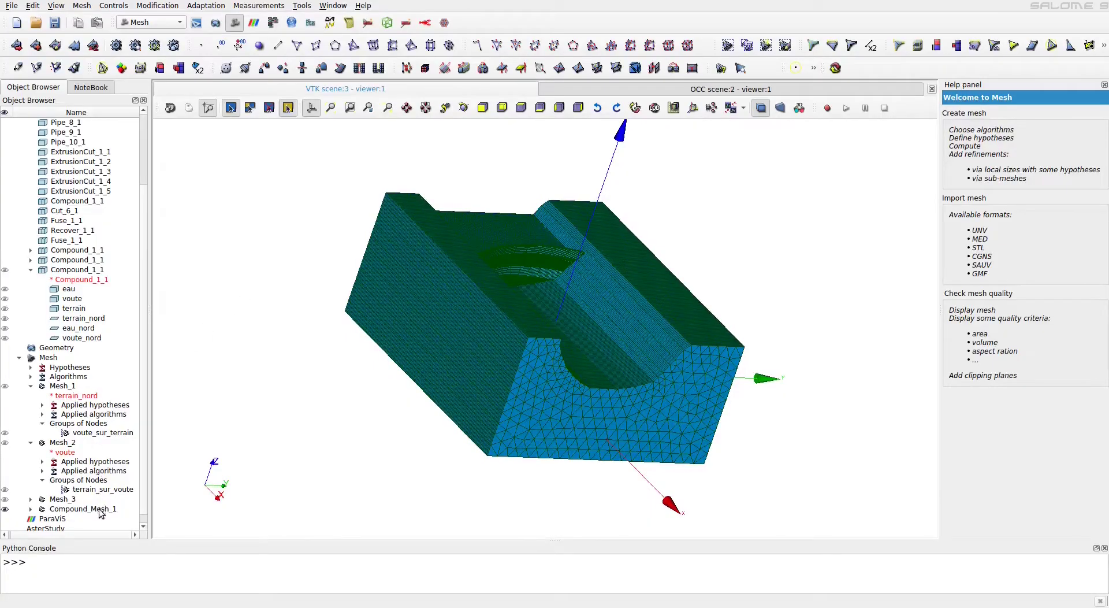
Check Compound_Mesh_1 for free nodes.
left_click(99, 509)
left_click(118, 7)
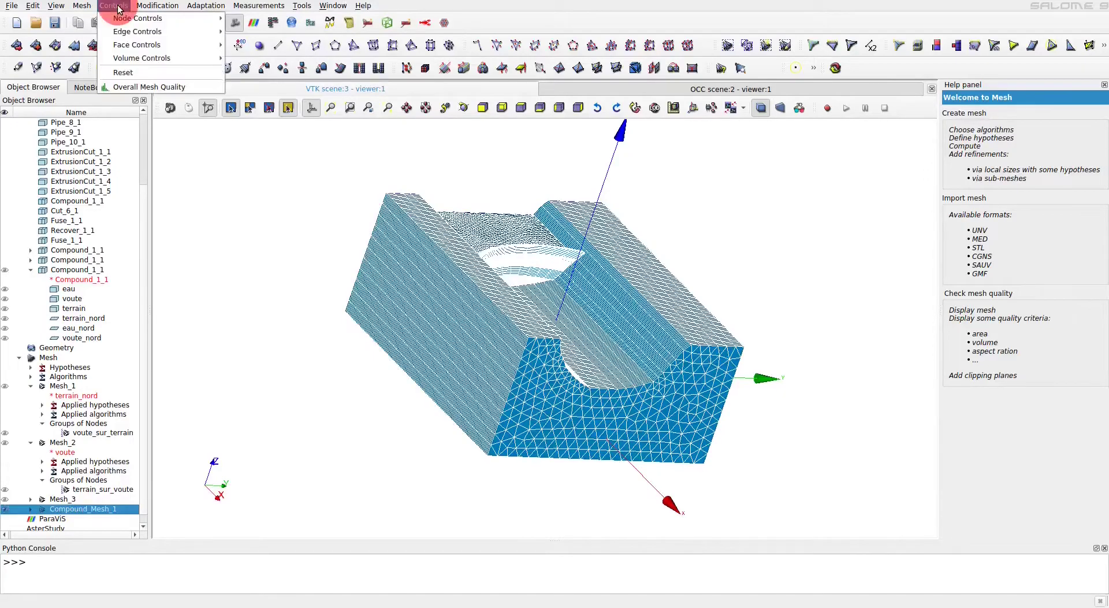
mouse_move(122, 16)
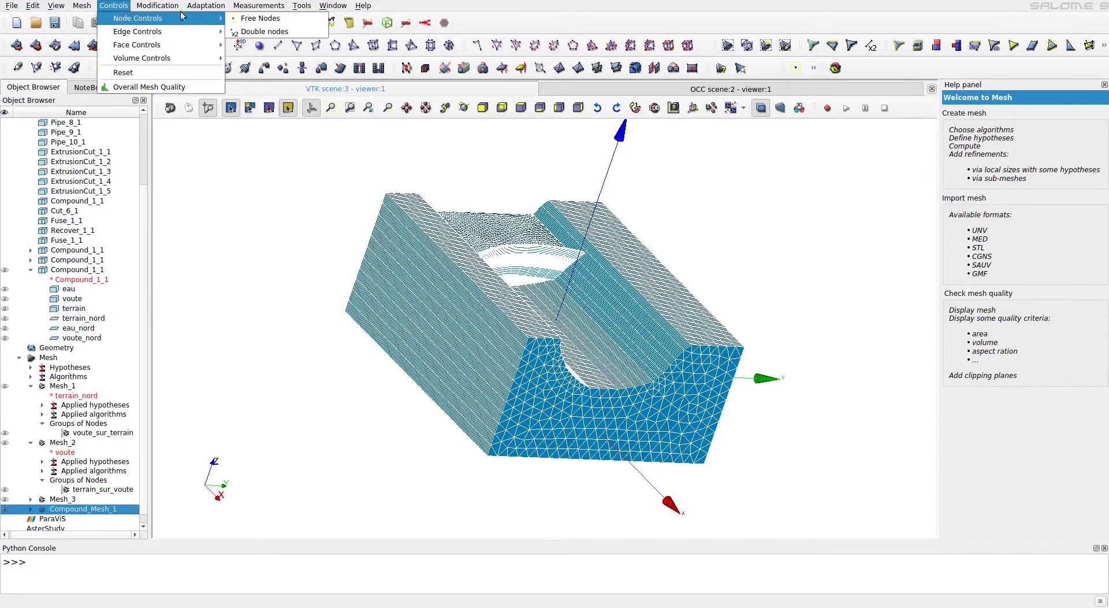
left_click(256, 17)
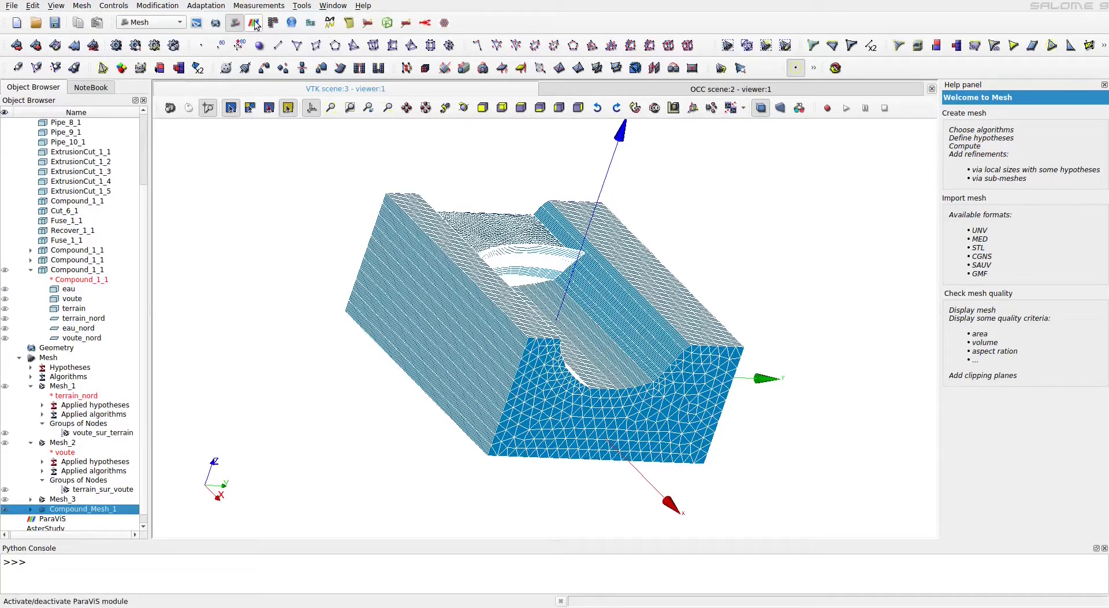
Change the 3D view's background to a single black colour so the control's read-out can be read.
right_click(272, 267)
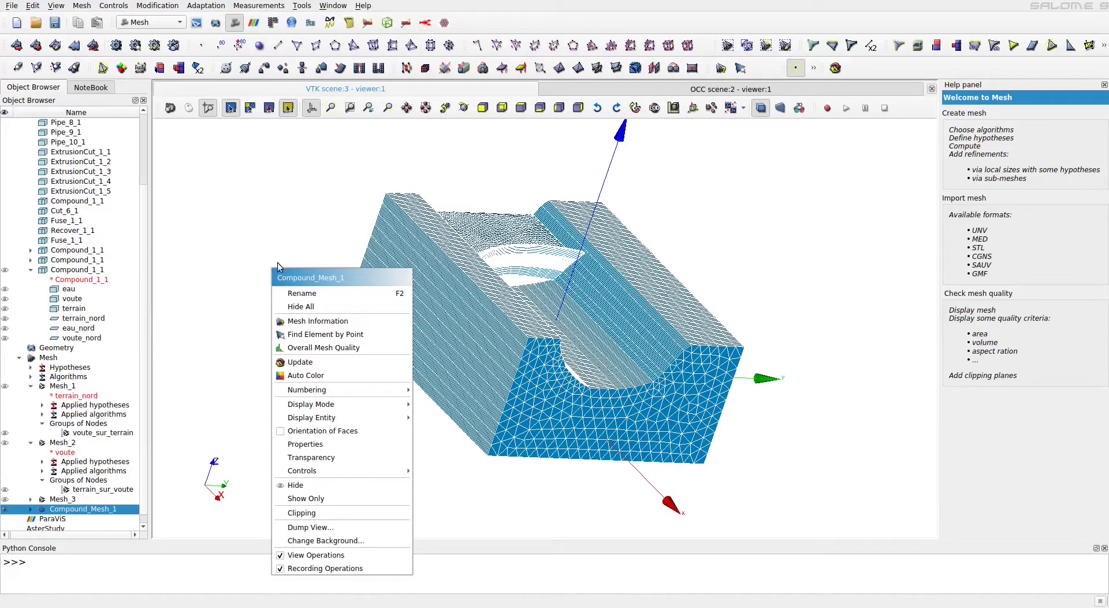
left_click(332, 541)
left_click(527, 295)
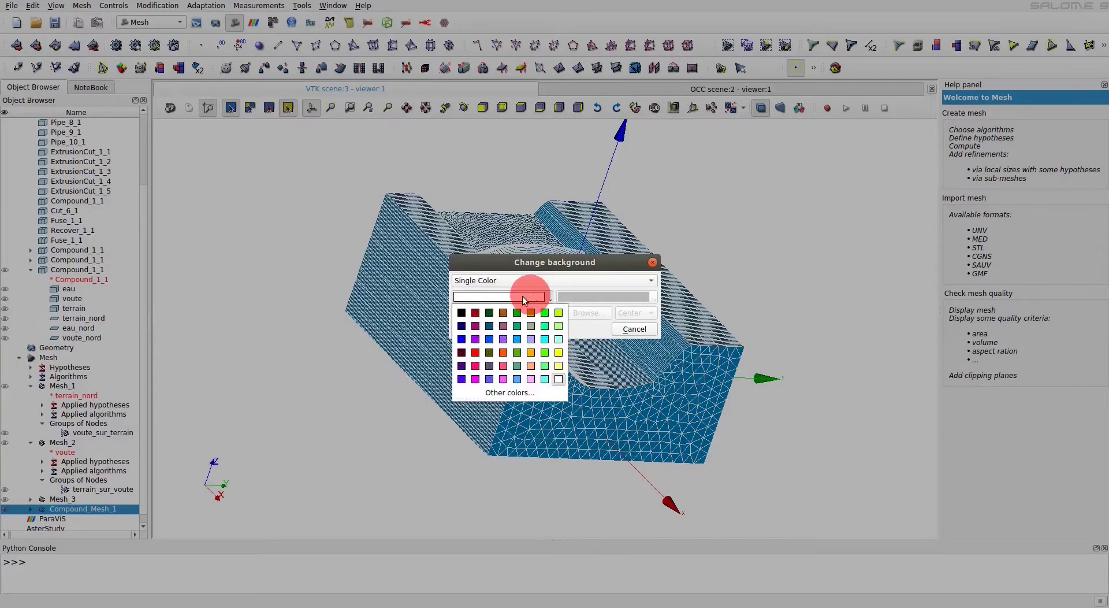
left_click(462, 311)
left_click(474, 330)
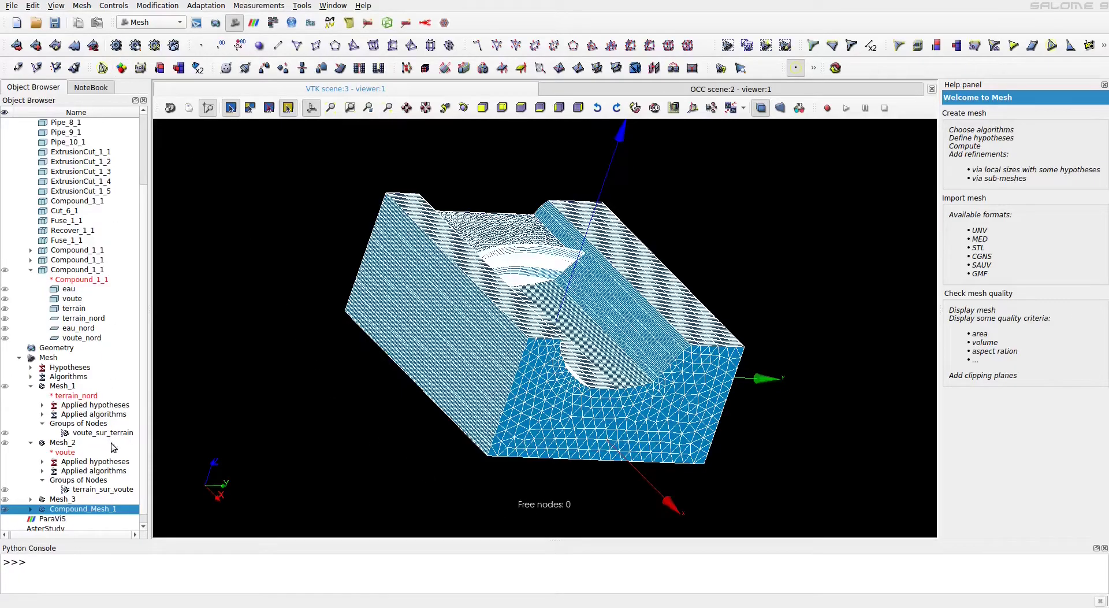
Check Compound_Mesh_1 for free edges and double faces.
left_click(112, 7)
mouse_move(137, 32)
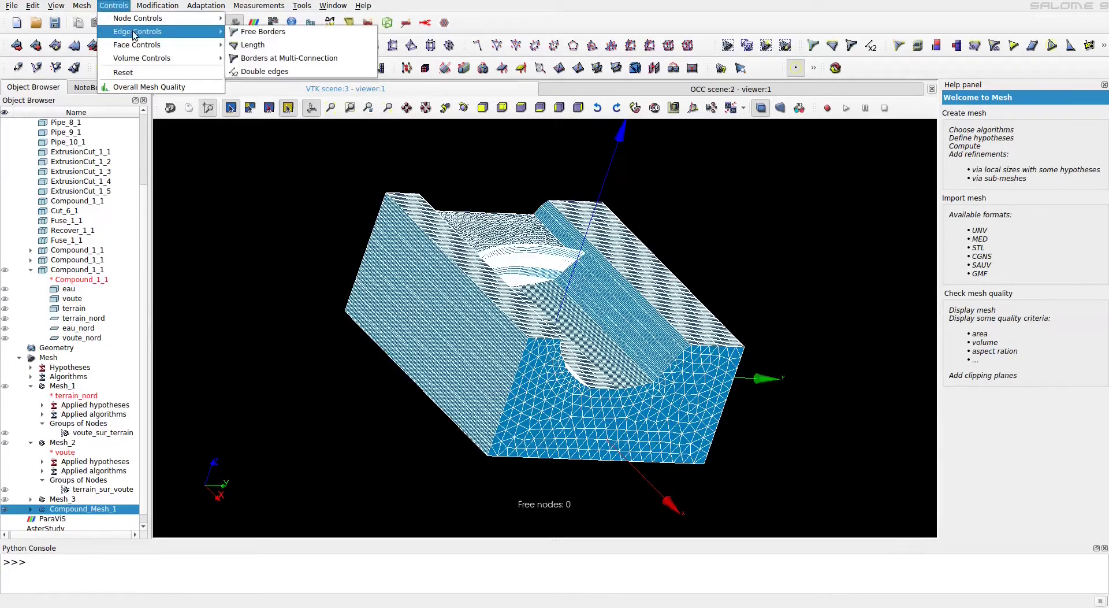
left_click(270, 71)
left_click(113, 7)
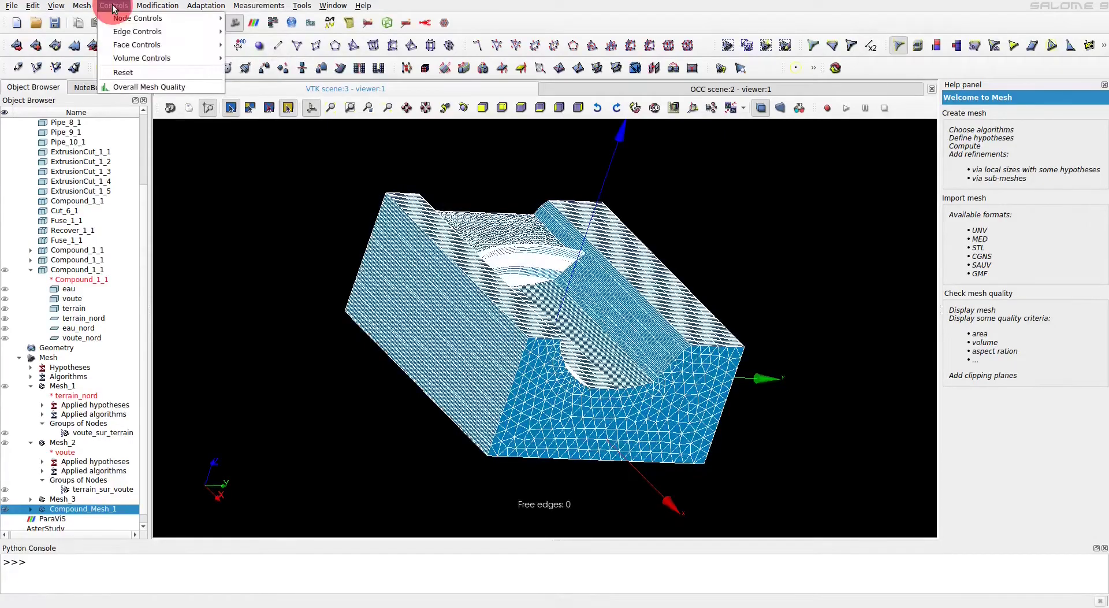
mouse_move(138, 46)
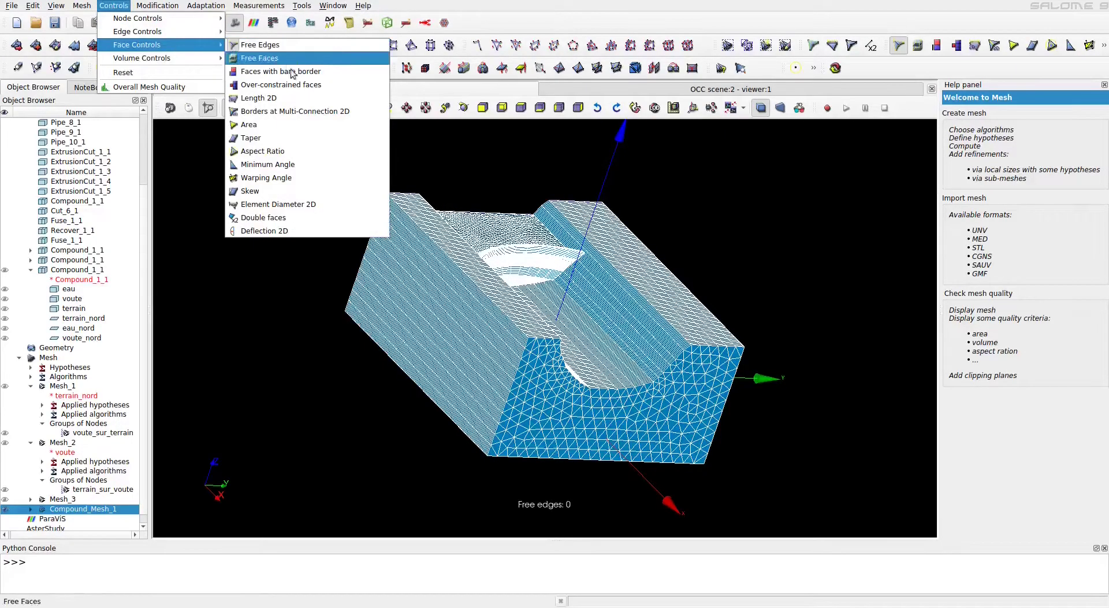
left_click(302, 217)
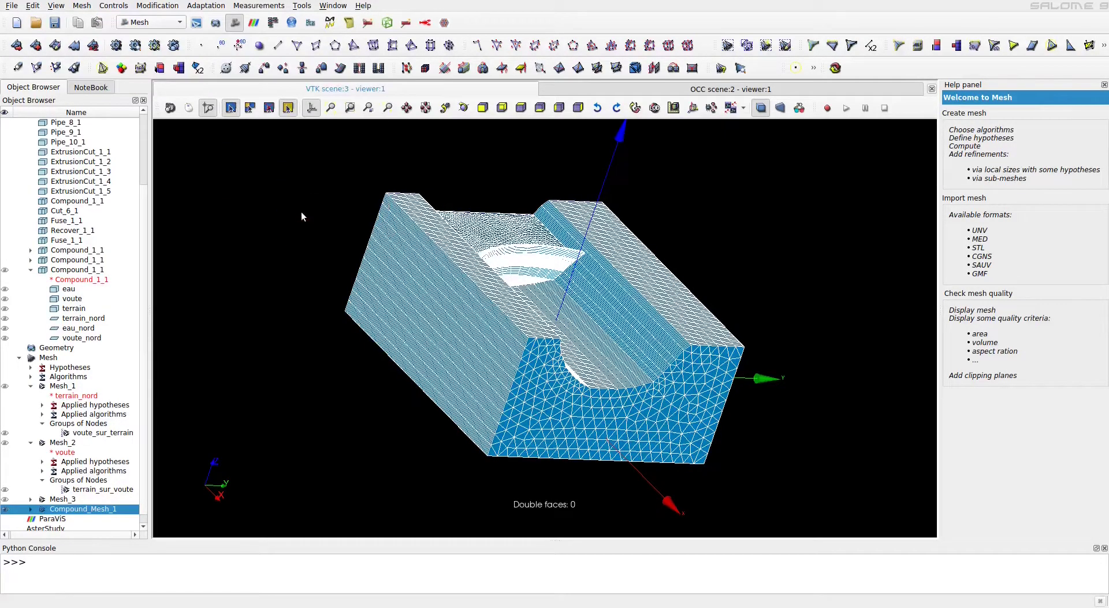
Check Compound_Mesh_1 for double volumes.
left_click(114, 6)
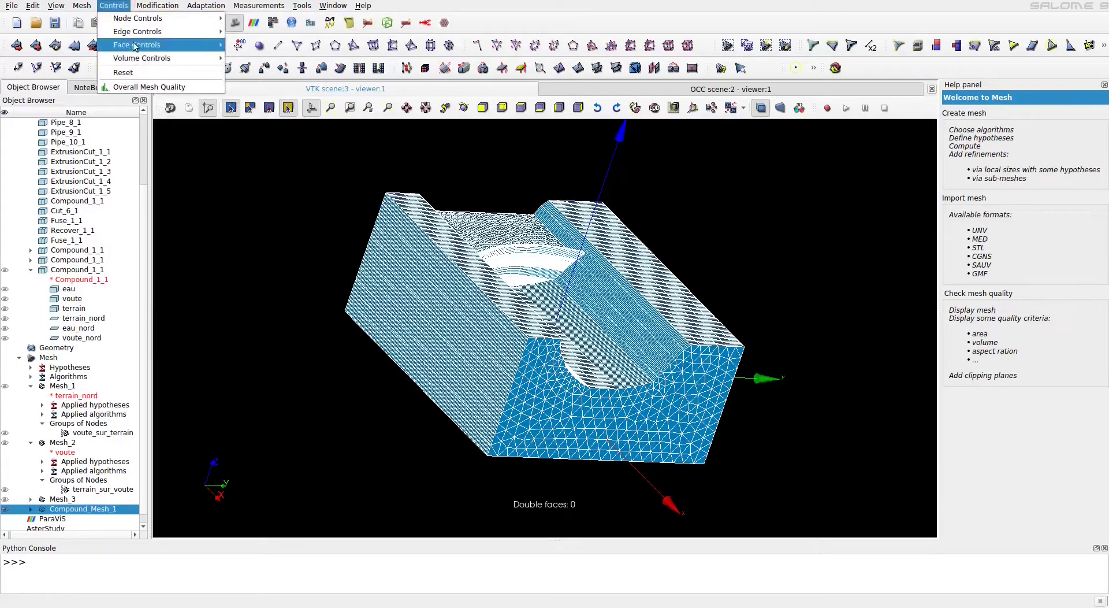
mouse_move(144, 62)
left_click(314, 121)
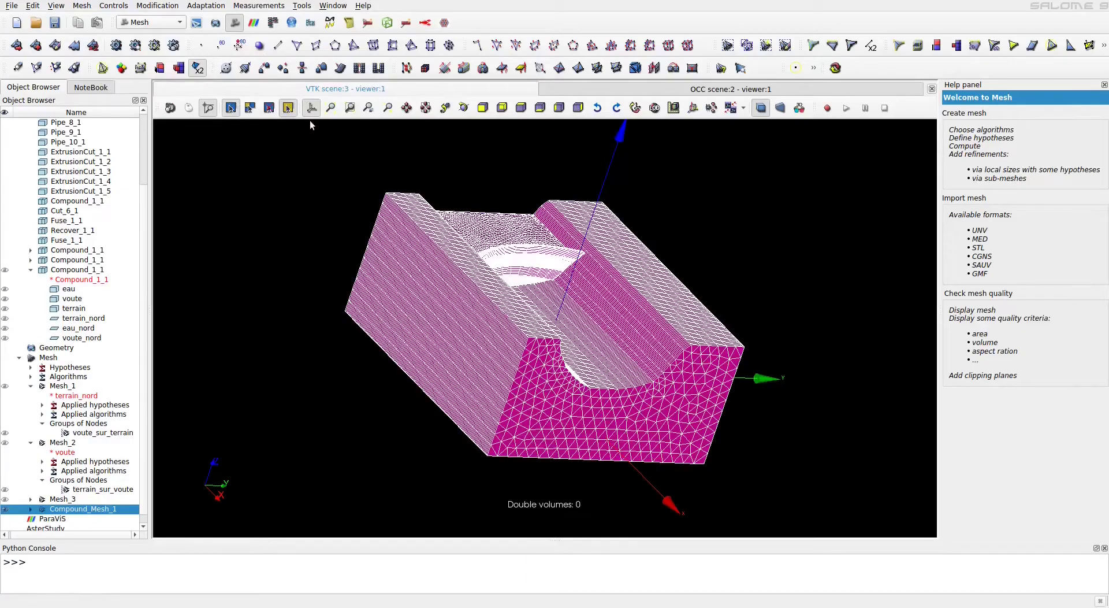
Colour Compound_Mesh_1 by its Aspect Ratio 3D and examine the element quality over the dam model.
left_click(114, 6)
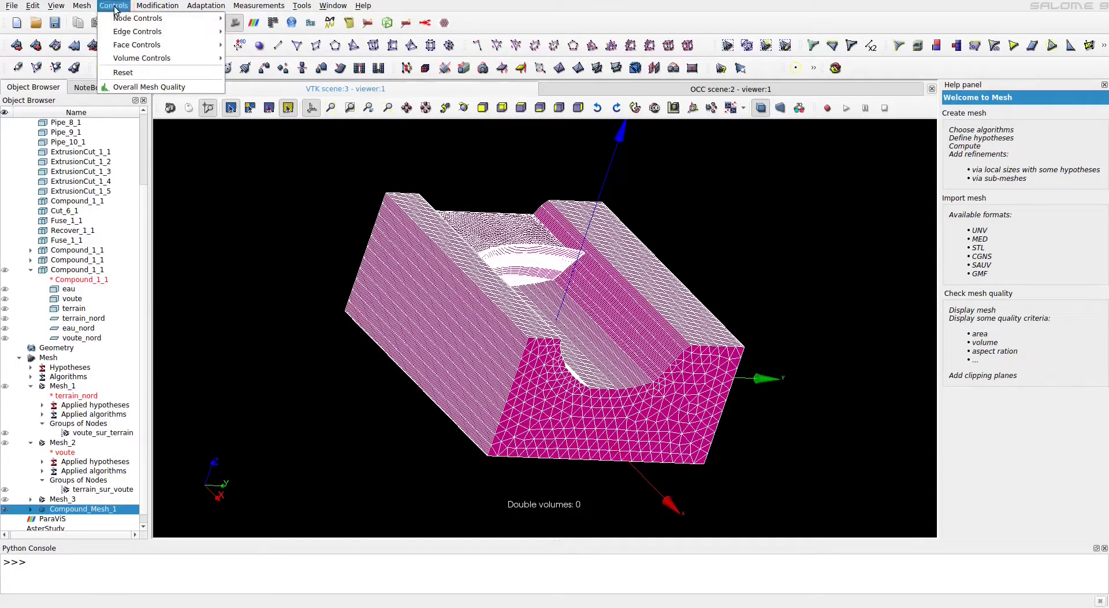
mouse_move(196, 58)
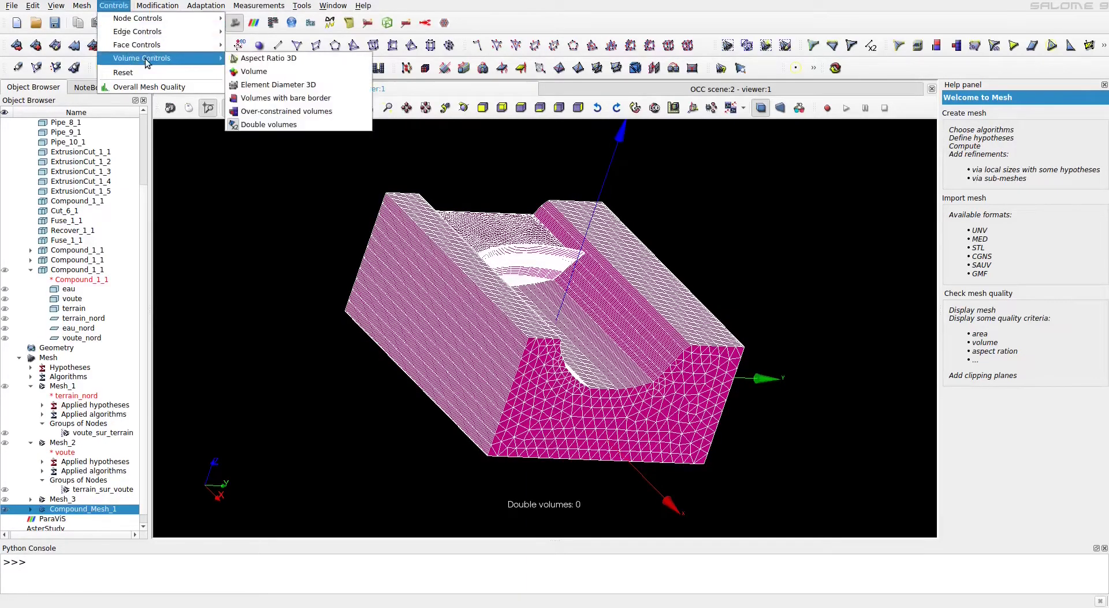
left_click(255, 58)
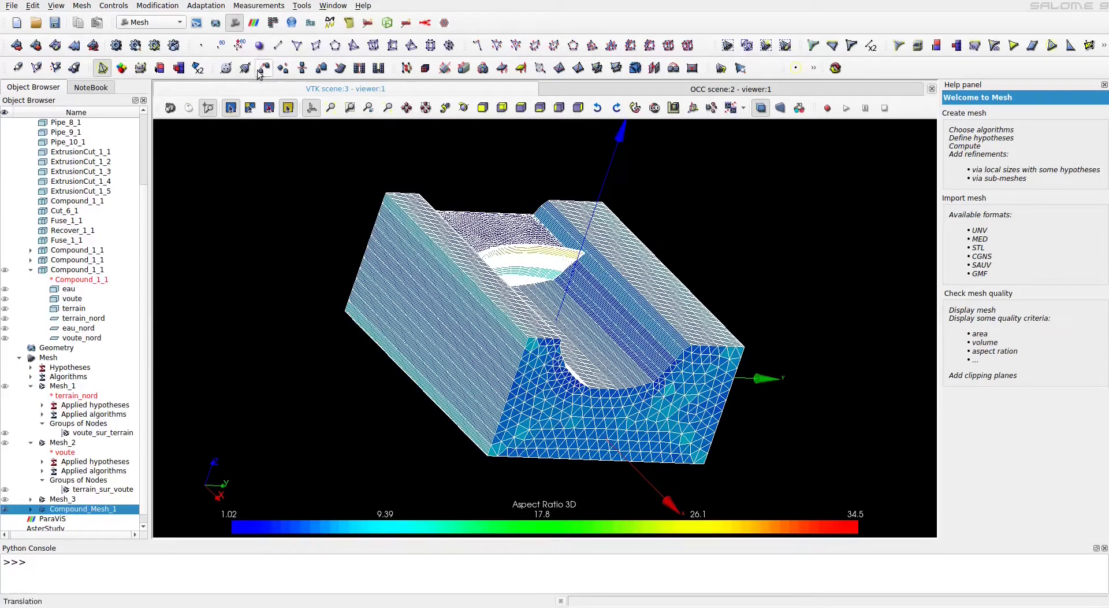
left_click(465, 109)
left_click_drag(551, 255, 446, 269)
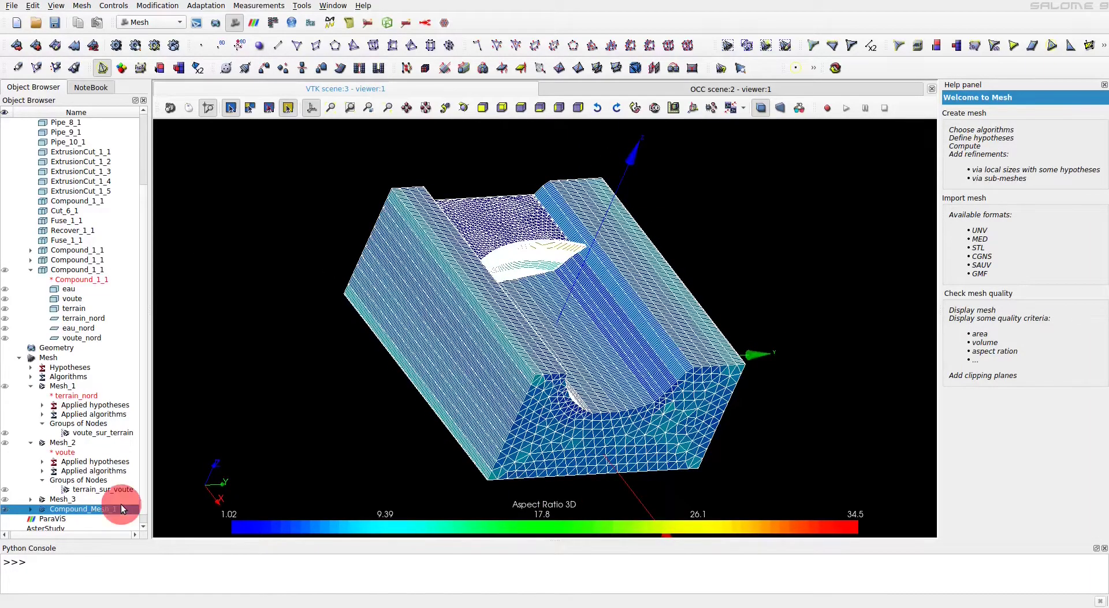
Export Compound_Mesh_1 as a MED 4.1 file named maillage_barrage.med in the barrage/maillage folder.
left_click(12, 5)
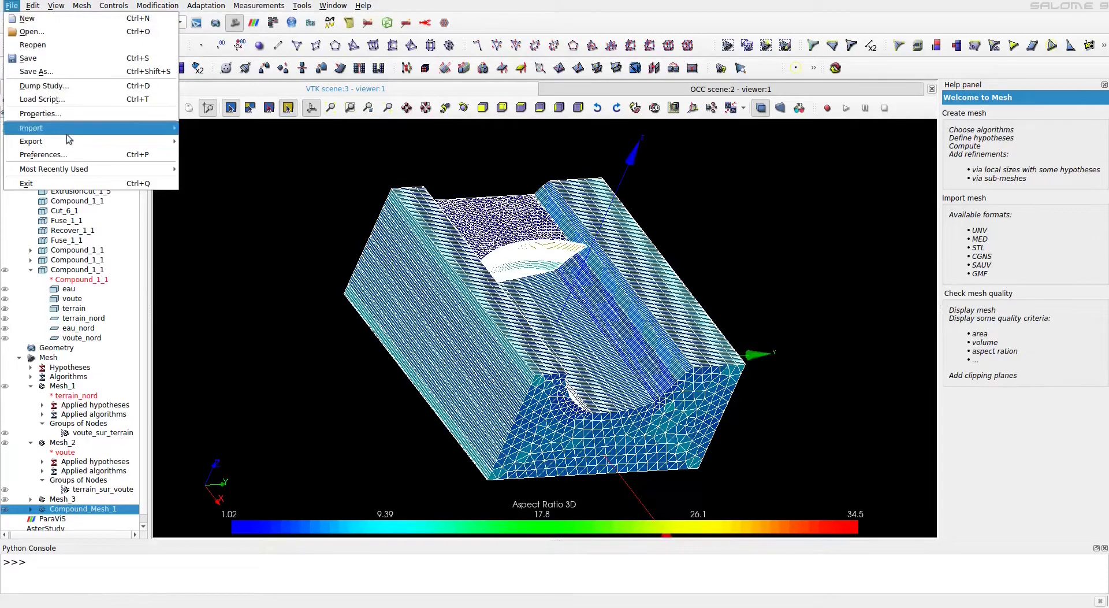
mouse_move(72, 143)
left_click(210, 147)
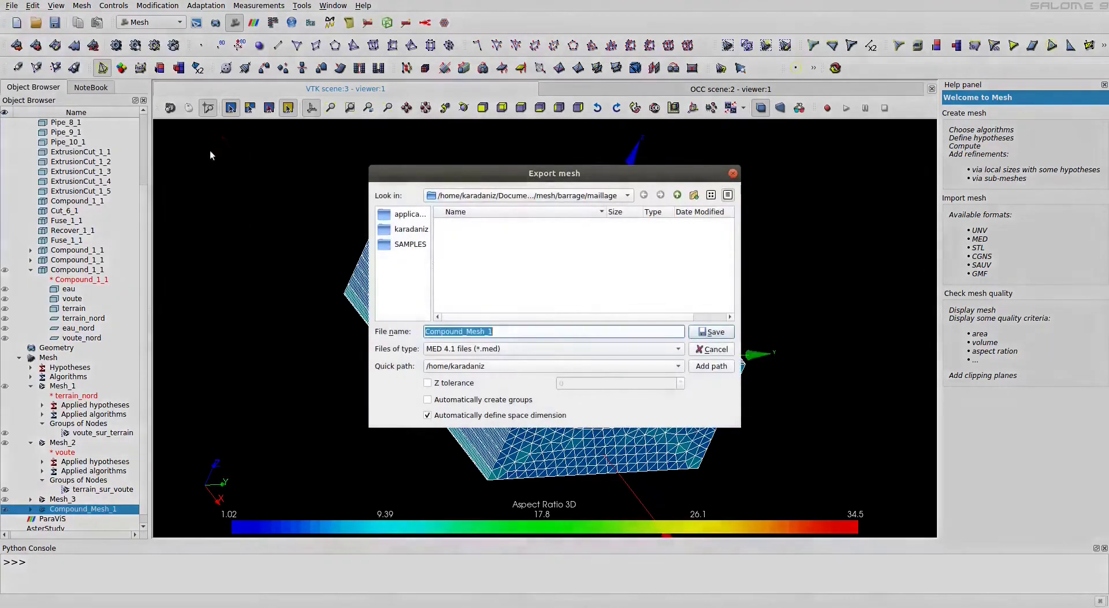
left_click_drag(508, 331, 399, 331)
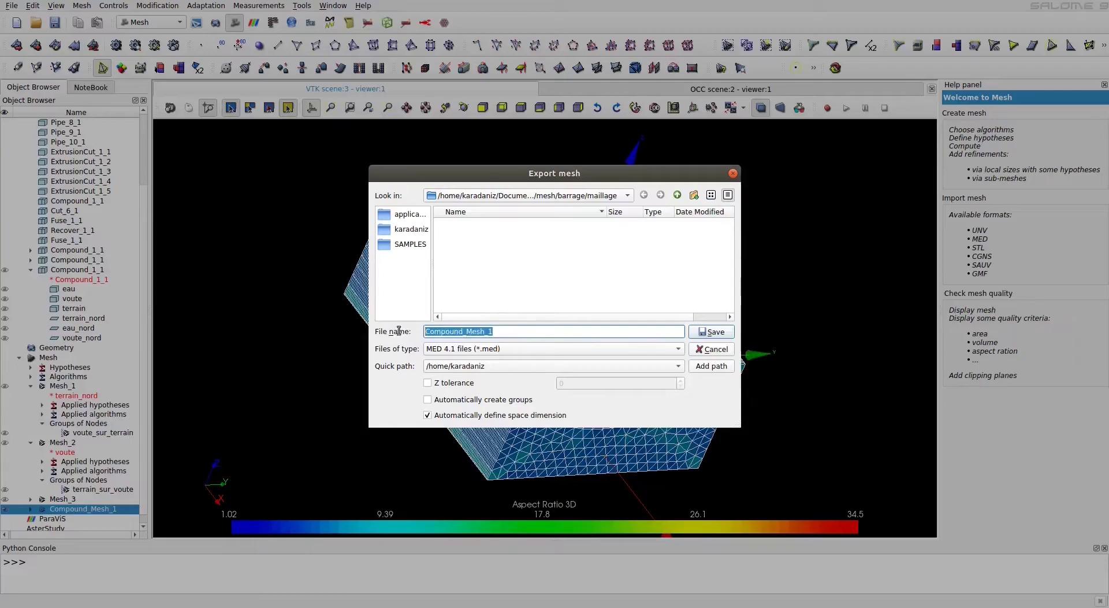
type("maillage_barrage.med")
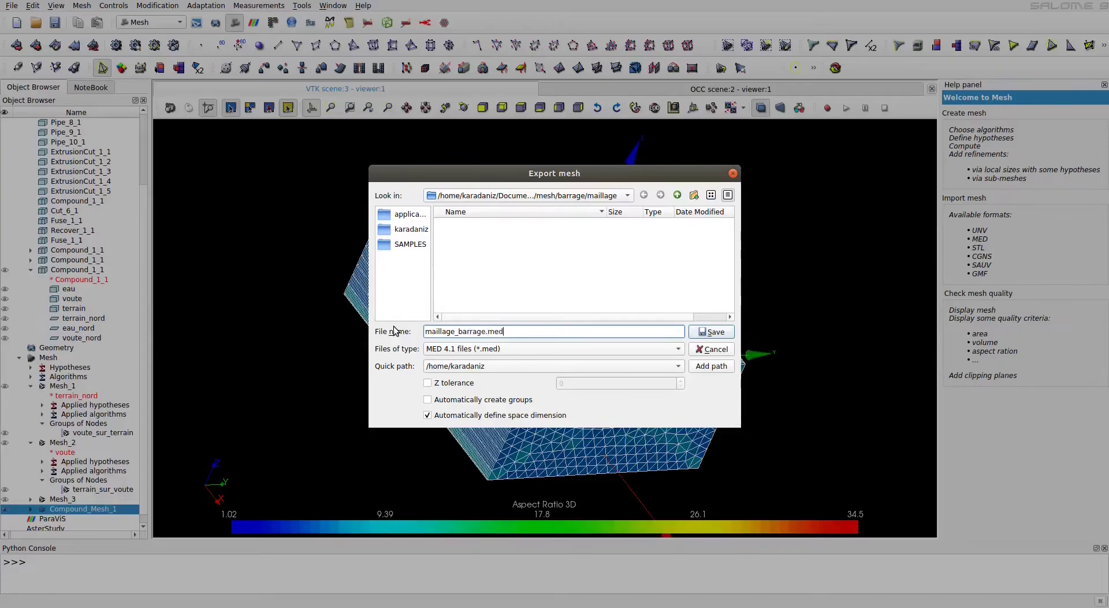
key("Return")
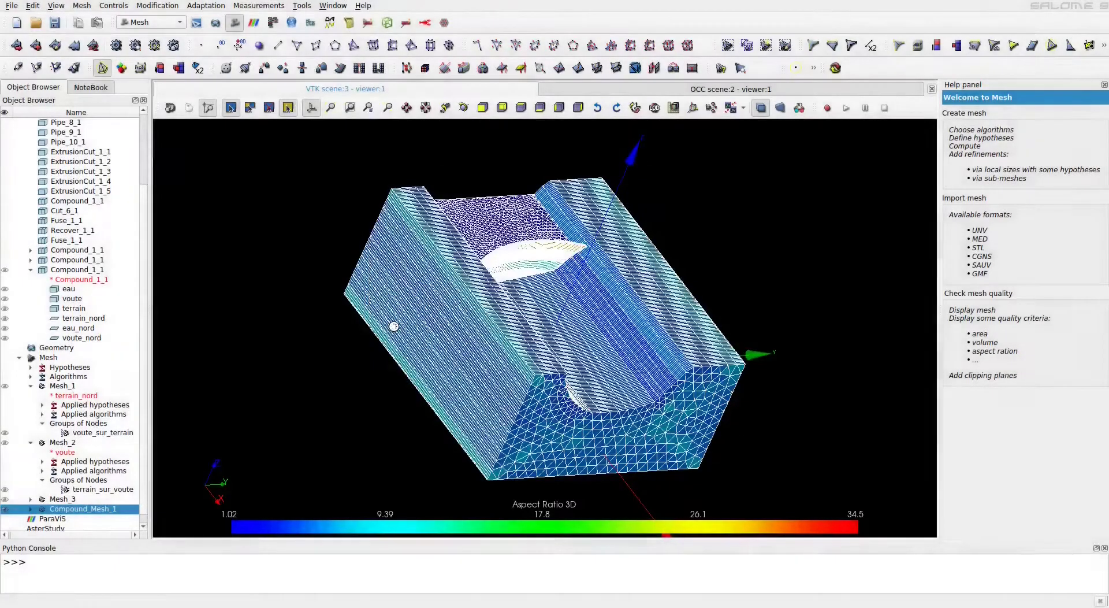